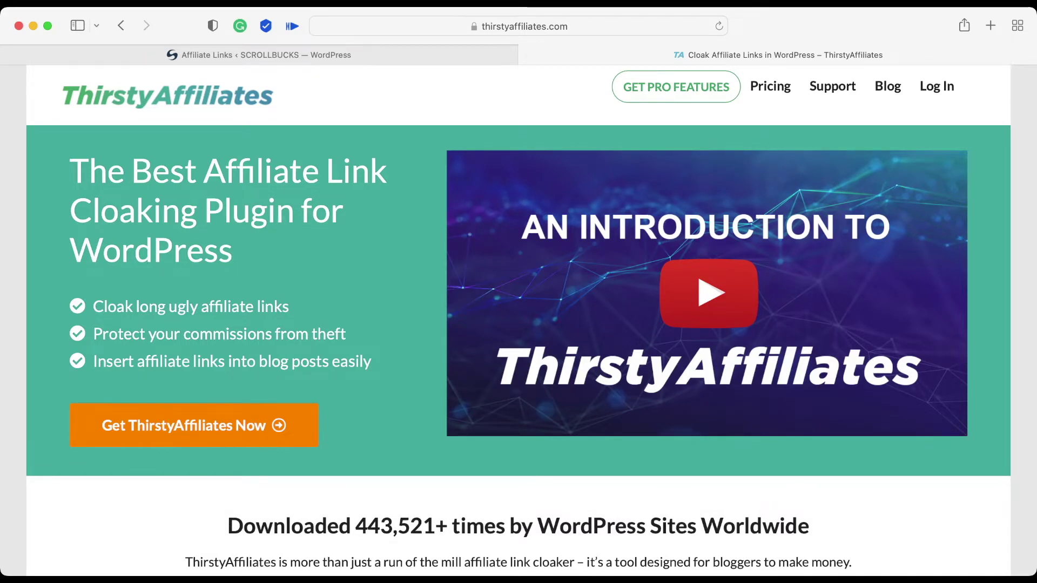
Review the ThirstyAffiliates Pro Add-on pricing plans, then return to the WordPress affiliate links list
{"action": "left_click", "coordinate": [770, 86]}
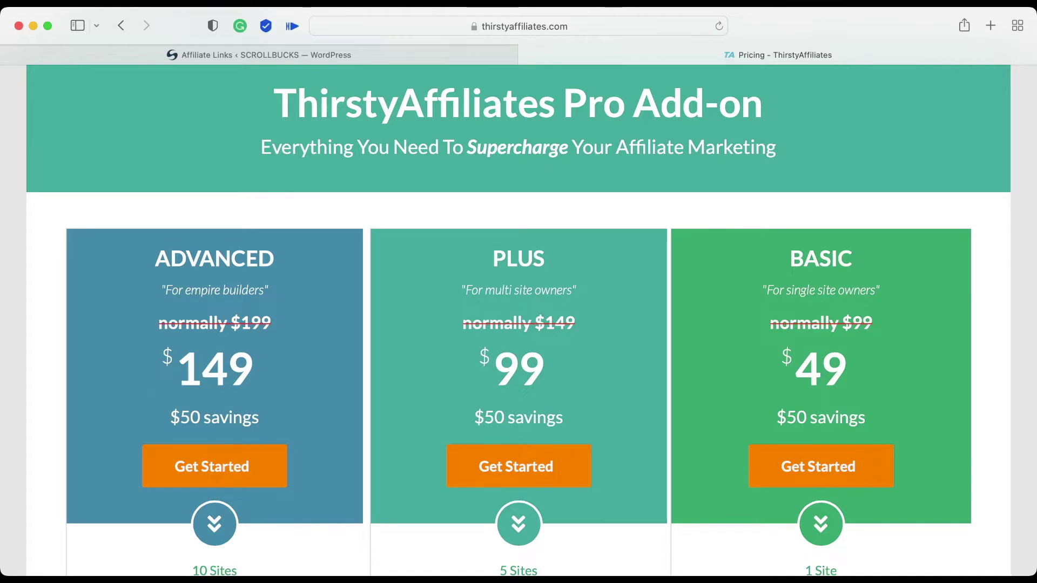
{"action": "double_click", "coordinate": [801, 290]}
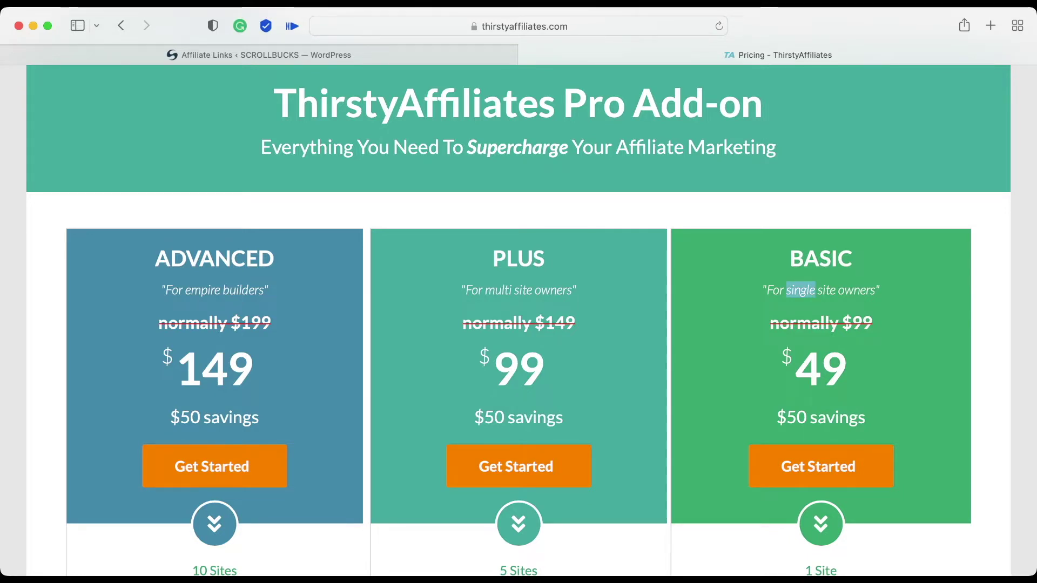
{"action": "scroll", "coordinate": [518, 324], "scroll_direction": "up", "scroll_amount": 2}
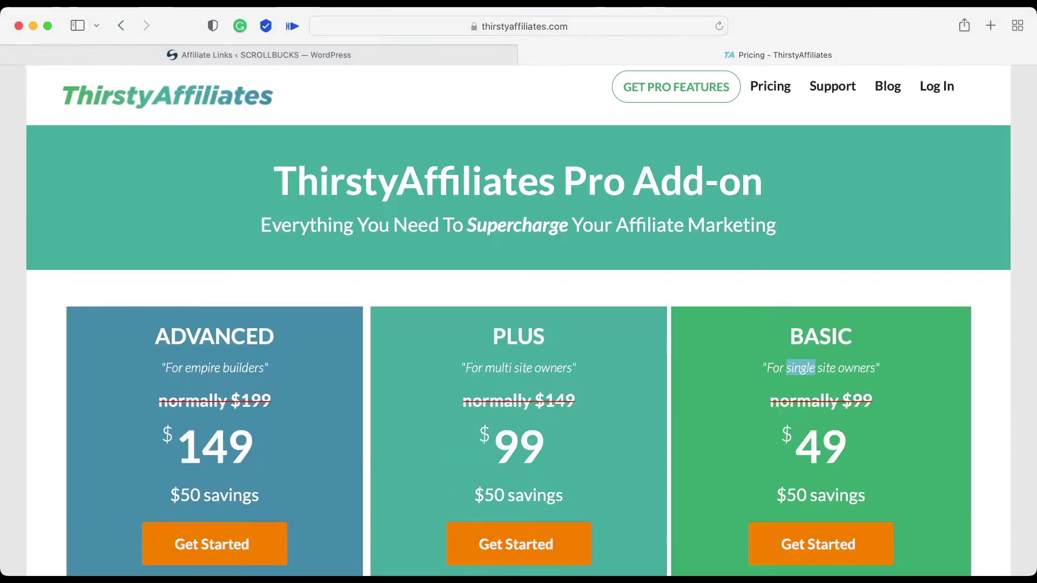
{"action": "scroll", "coordinate": [519, 324], "scroll_direction": "down", "scroll_amount": 2}
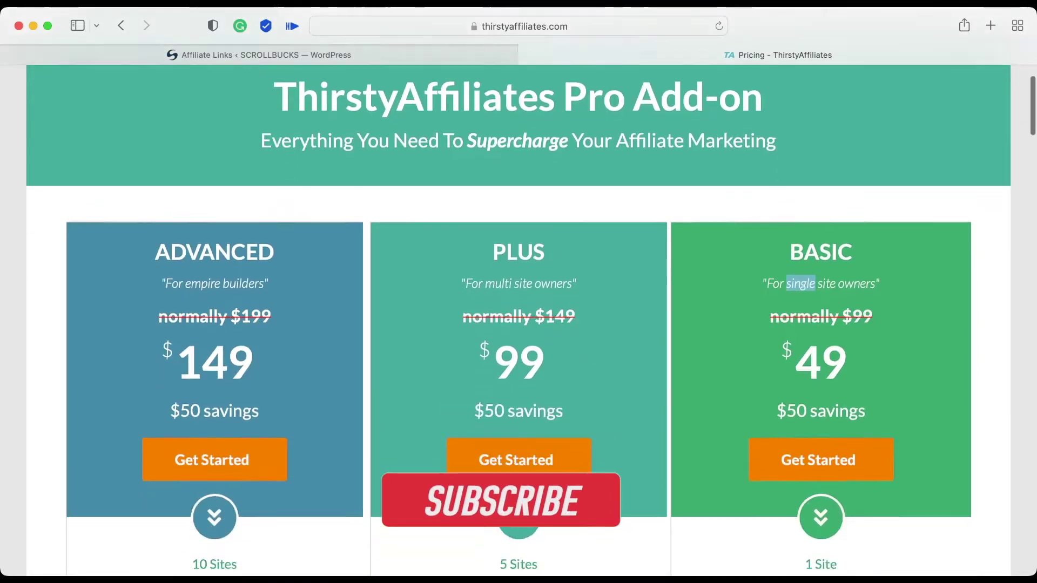
{"action": "scroll", "coordinate": [518, 324], "scroll_direction": "down", "scroll_amount": 2}
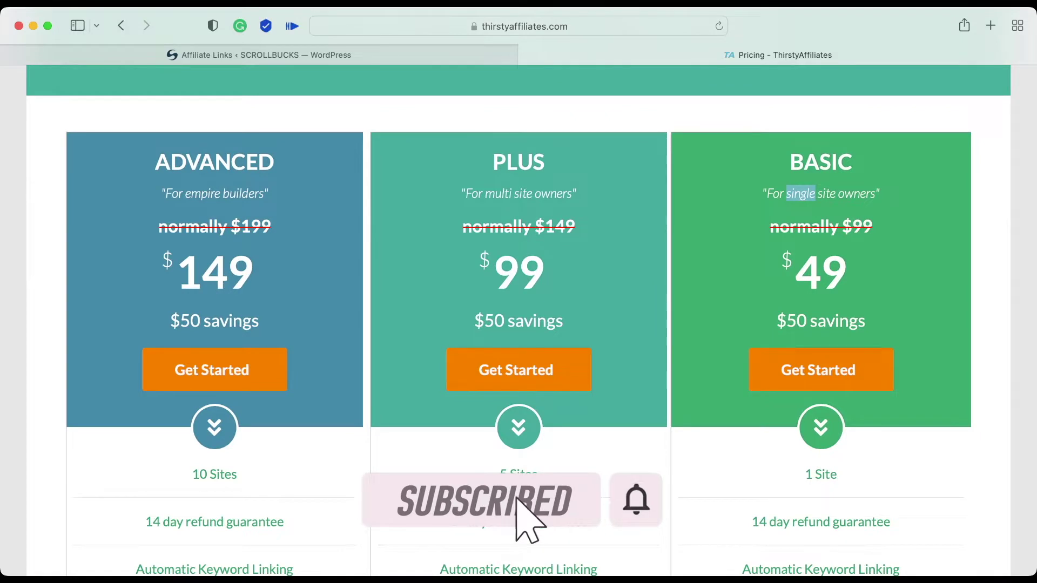
{"action": "scroll", "coordinate": [518, 324], "scroll_direction": "up", "scroll_amount": 3}
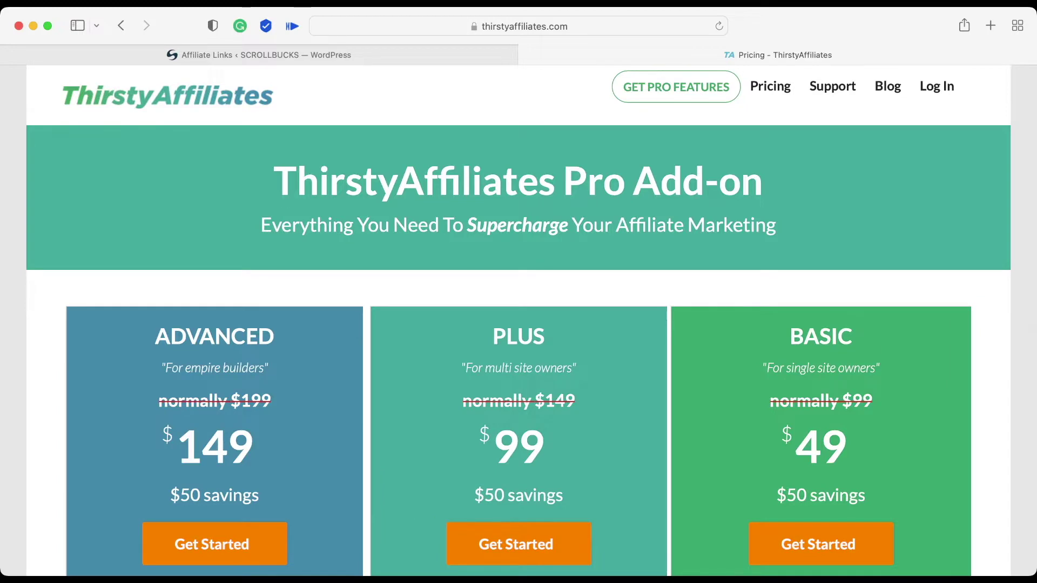
{"action": "key", "text": "ctrl+shift+Tab"}
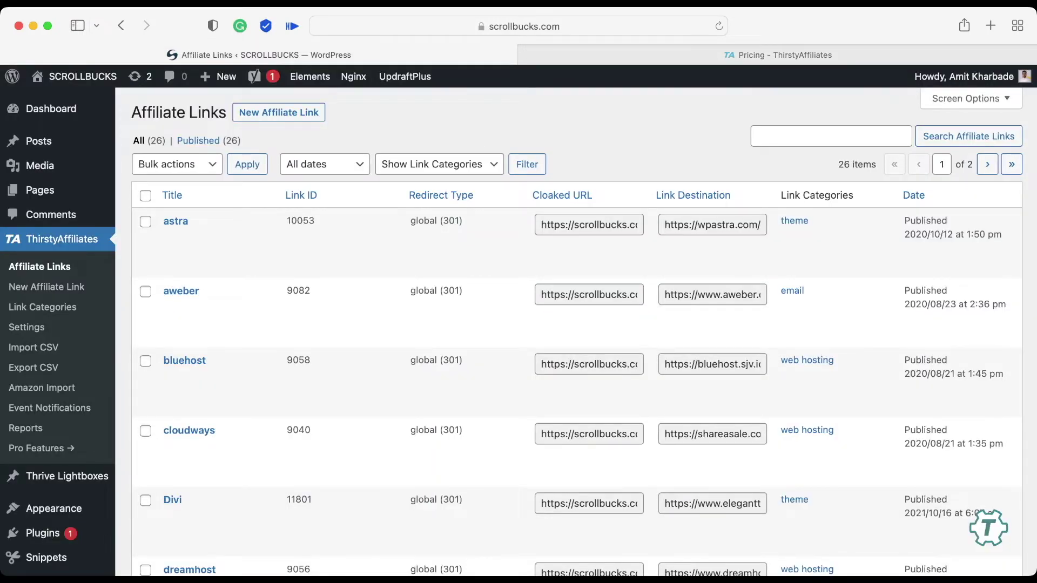
Search the plugin directory for ThirstyAffiliates, then open the ThirstyAffiliates Settings page
{"action": "left_click", "coordinate": [43, 533]}
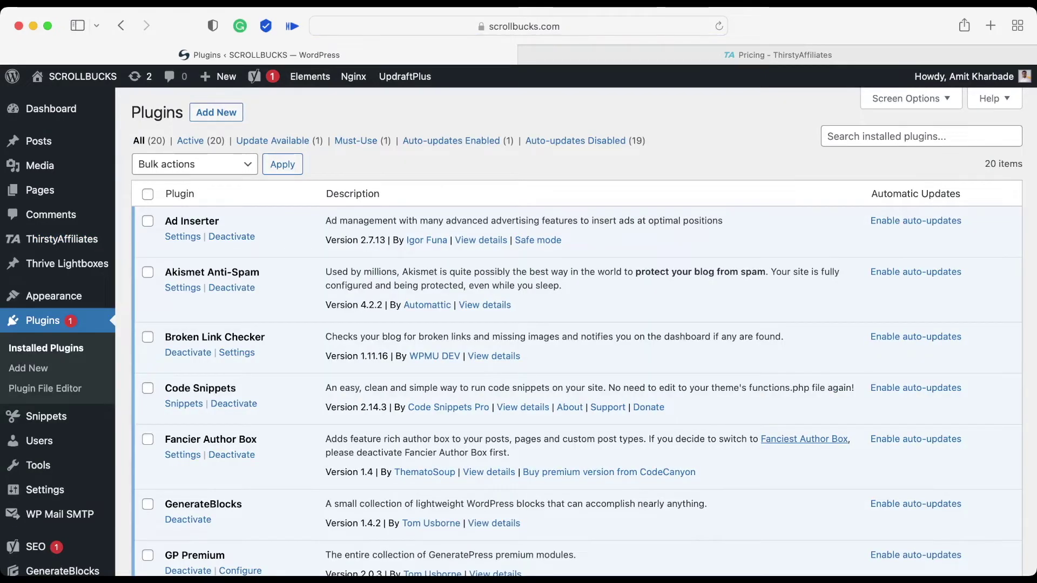
{"action": "left_click", "coordinate": [216, 112]}
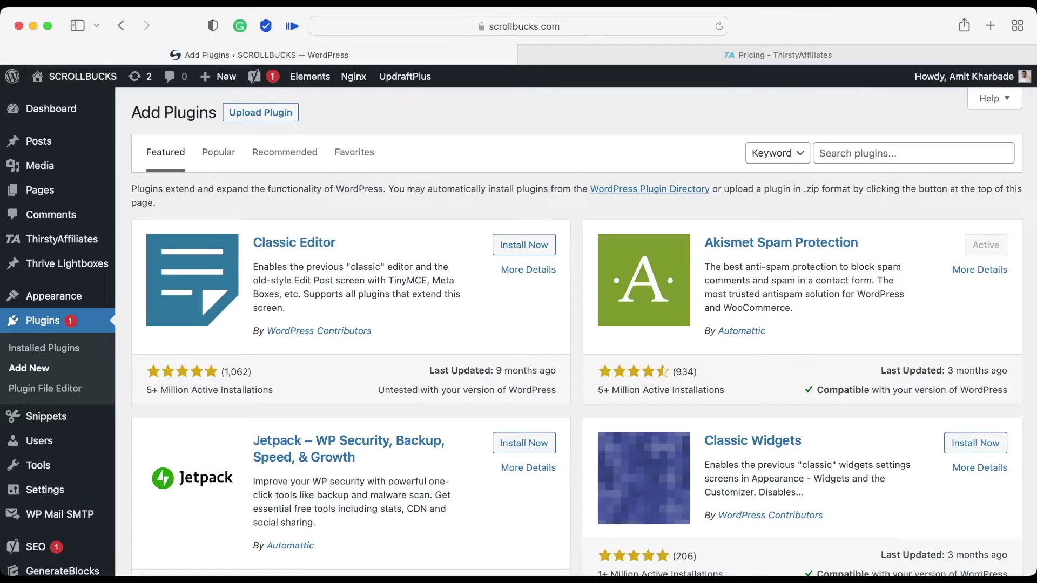
{"action": "left_click", "coordinate": [912, 153]}
{"action": "type", "text": "ThirstyAffiliates"}
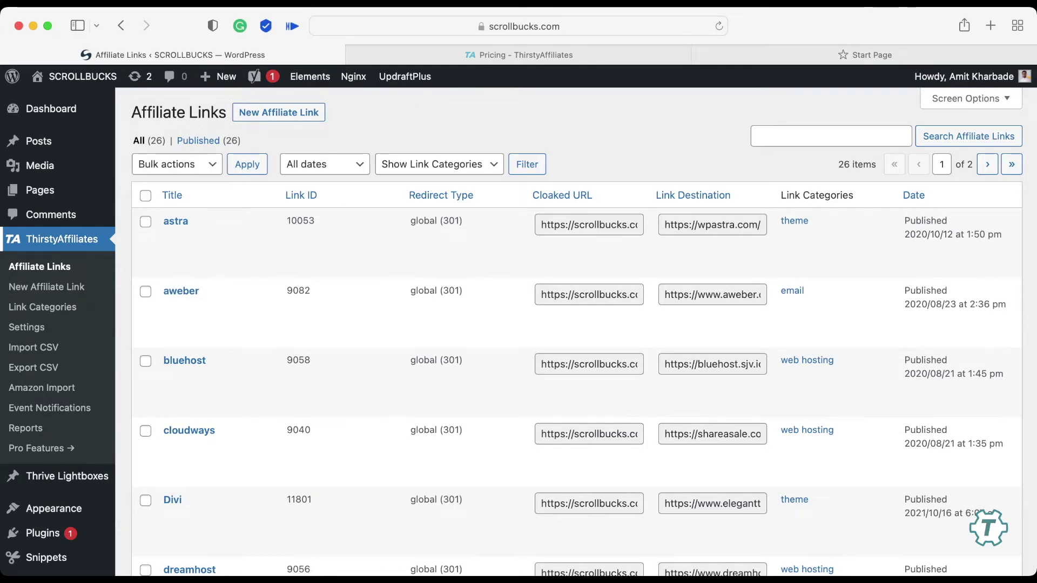
{"action": "left_click", "coordinate": [26, 327]}
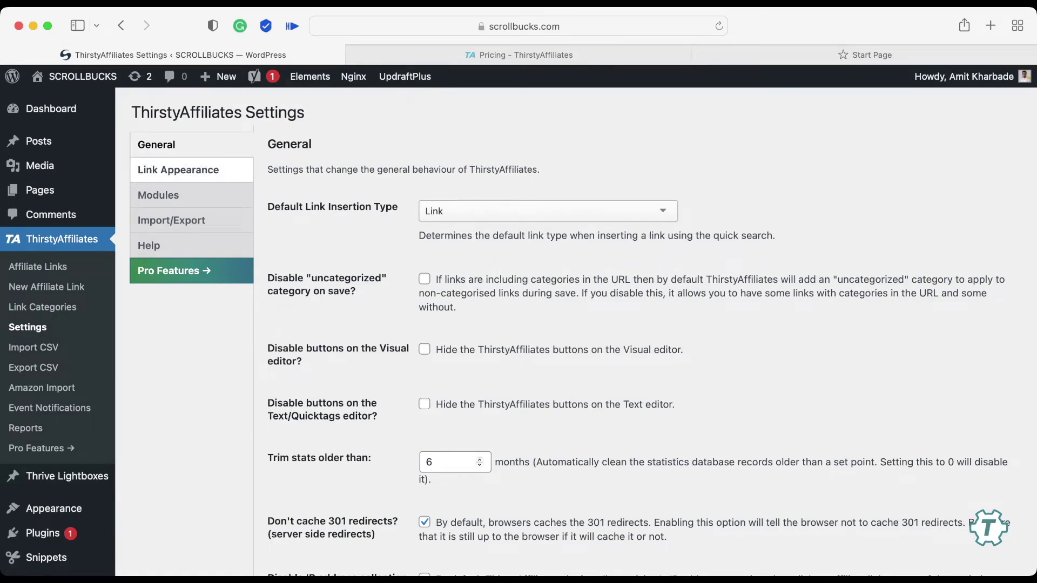
{"action": "left_click", "coordinate": [178, 170]}
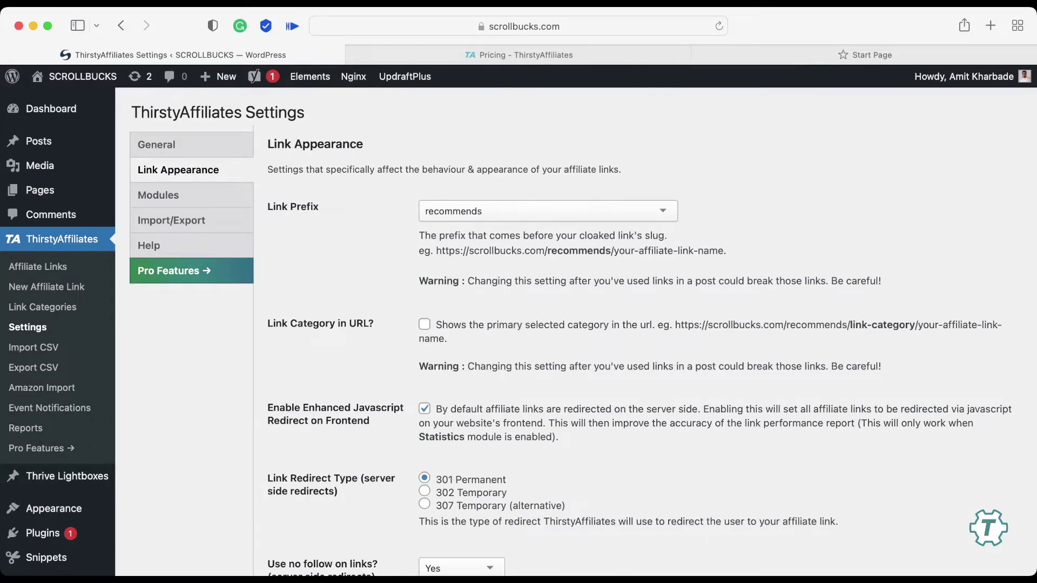
Keep the link prefix as 'recommends' and highlight the domain, prefix and link-name parts of the example URL
{"action": "left_click", "coordinate": [548, 211]}
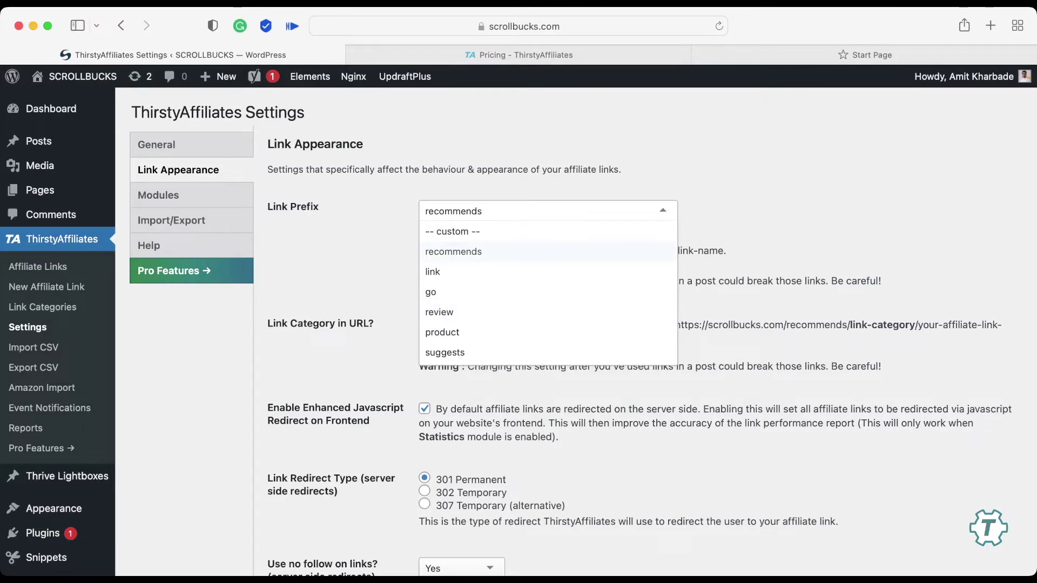
{"action": "key", "text": "Return"}
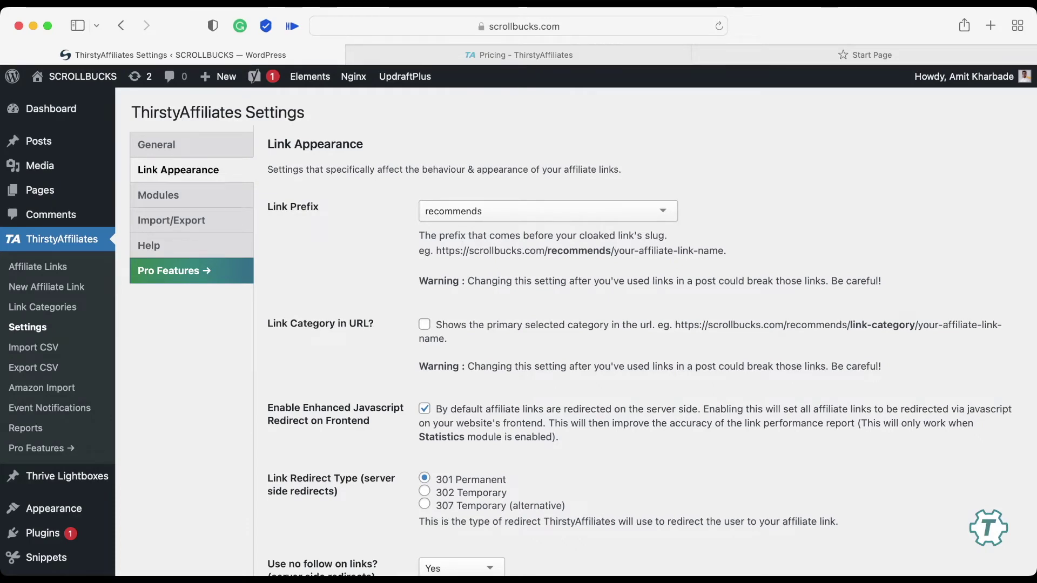
{"action": "left_click_drag", "start_coordinate": [435, 251], "coordinate": [544, 251]}
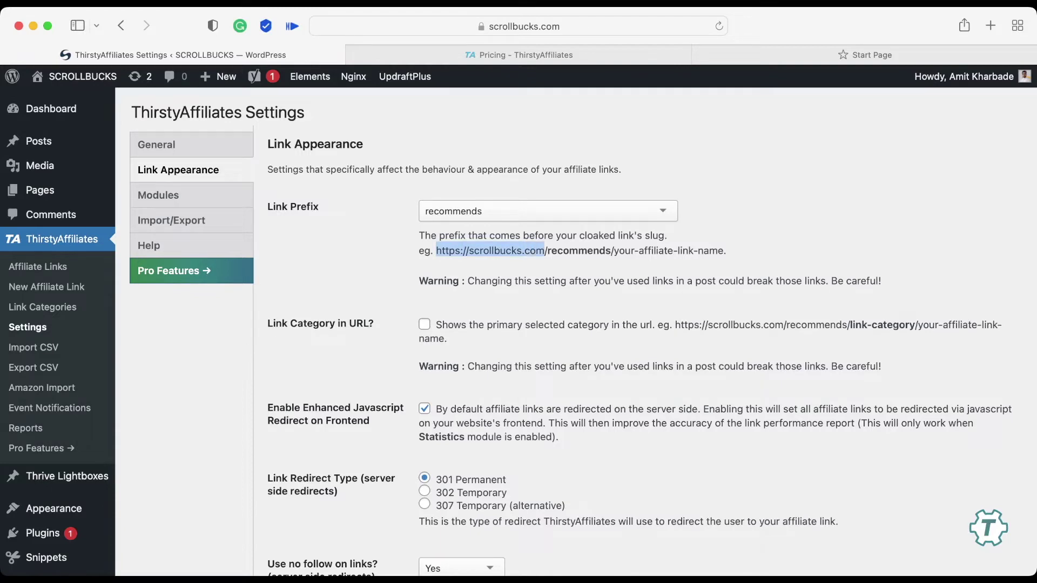
{"action": "double_click", "coordinate": [579, 250]}
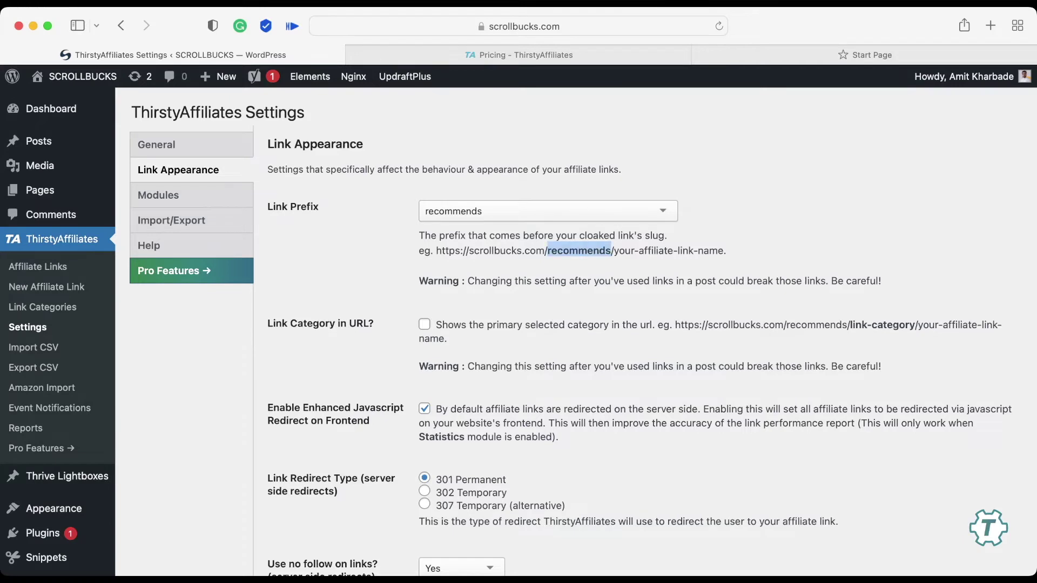
{"action": "left_click_drag", "start_coordinate": [617, 251], "coordinate": [724, 250]}
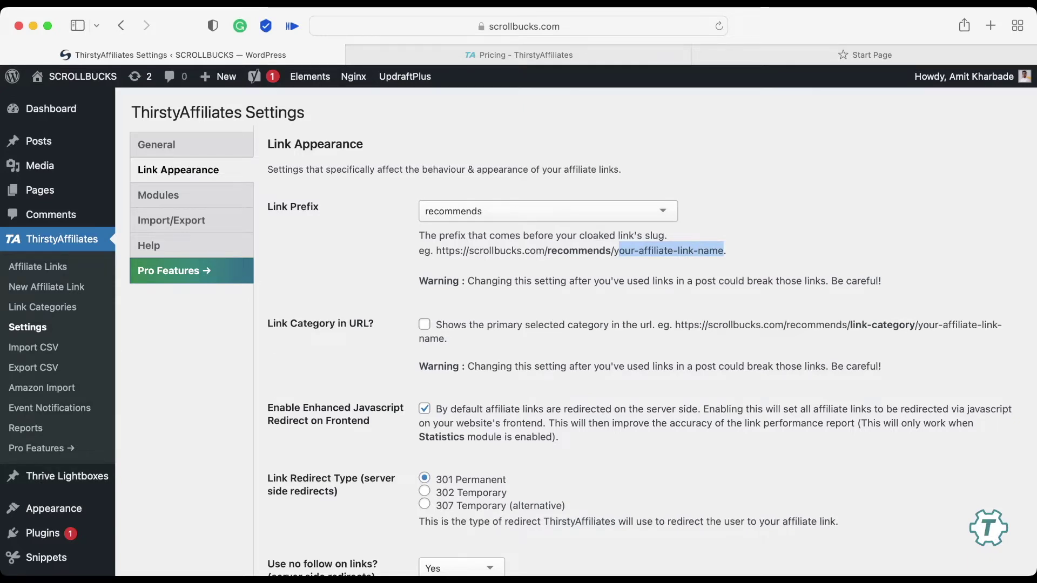
{"action": "double_click", "coordinate": [656, 251]}
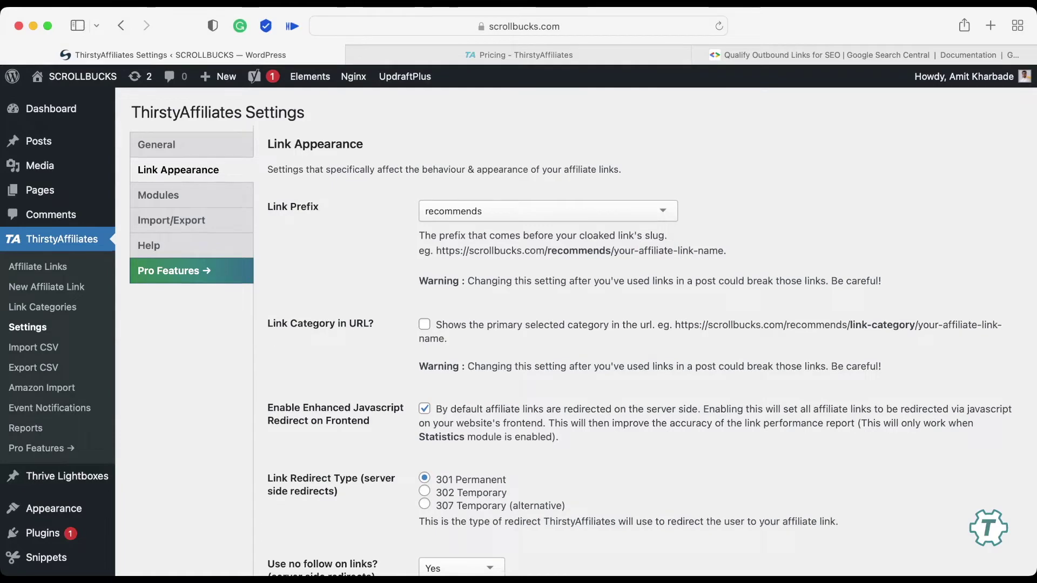
Confirm 'sponsored' as the additional rel attribute tag and save the Link Appearance settings
{"action": "scroll", "coordinate": [575, 332], "scroll_direction": "down", "scroll_amount": 2}
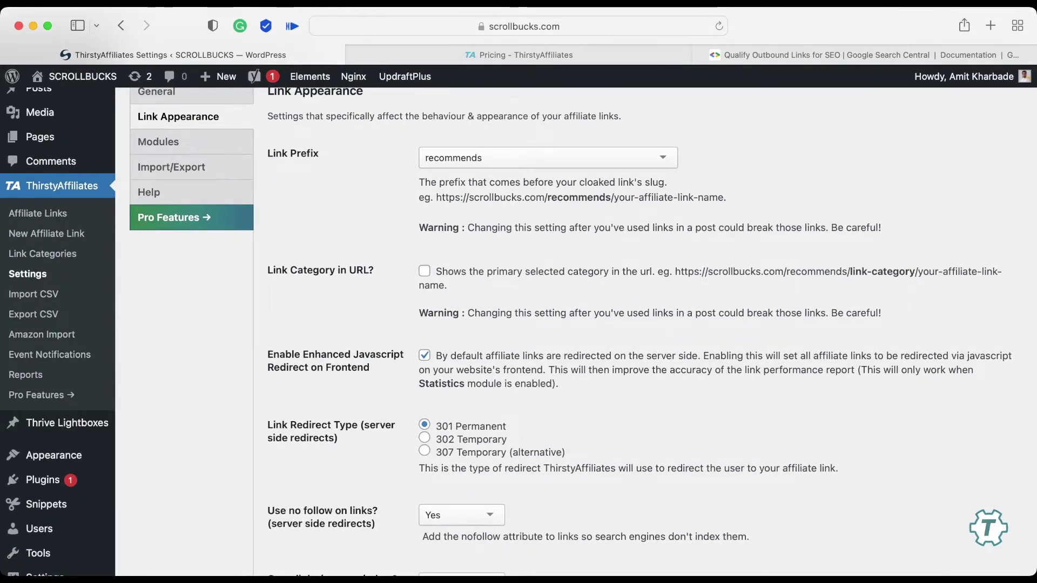
{"action": "scroll", "coordinate": [519, 291], "scroll_direction": "down", "scroll_amount": 5}
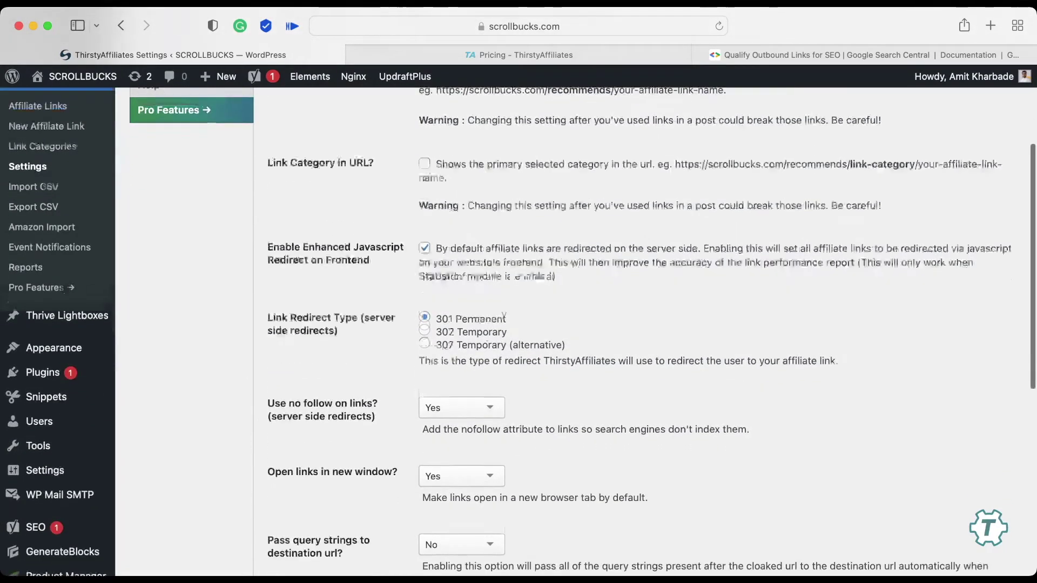
{"action": "scroll", "coordinate": [518, 324], "scroll_direction": "down", "scroll_amount": 4}
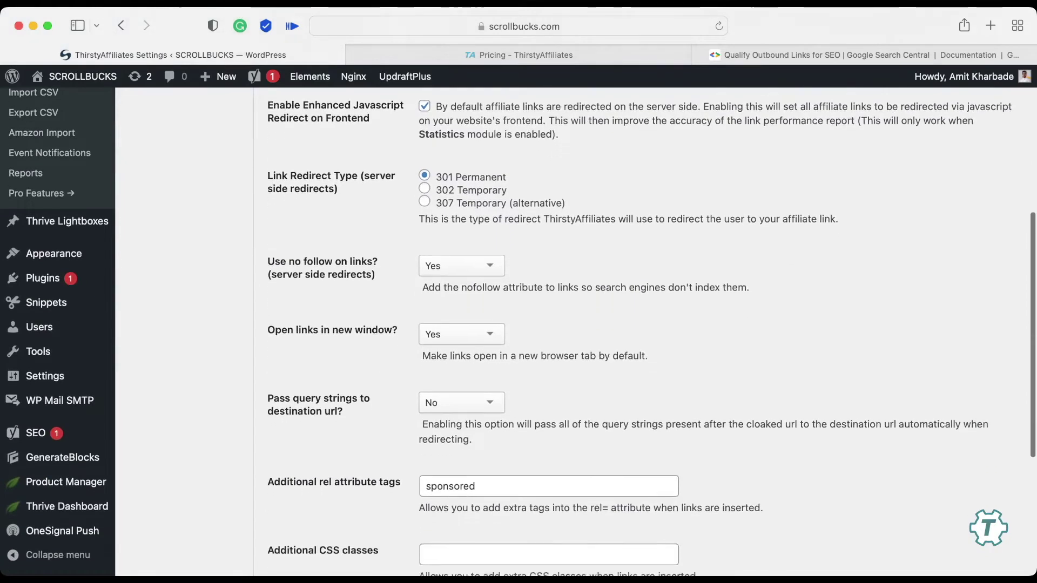
{"action": "scroll", "coordinate": [518, 324], "scroll_direction": "down", "scroll_amount": 2}
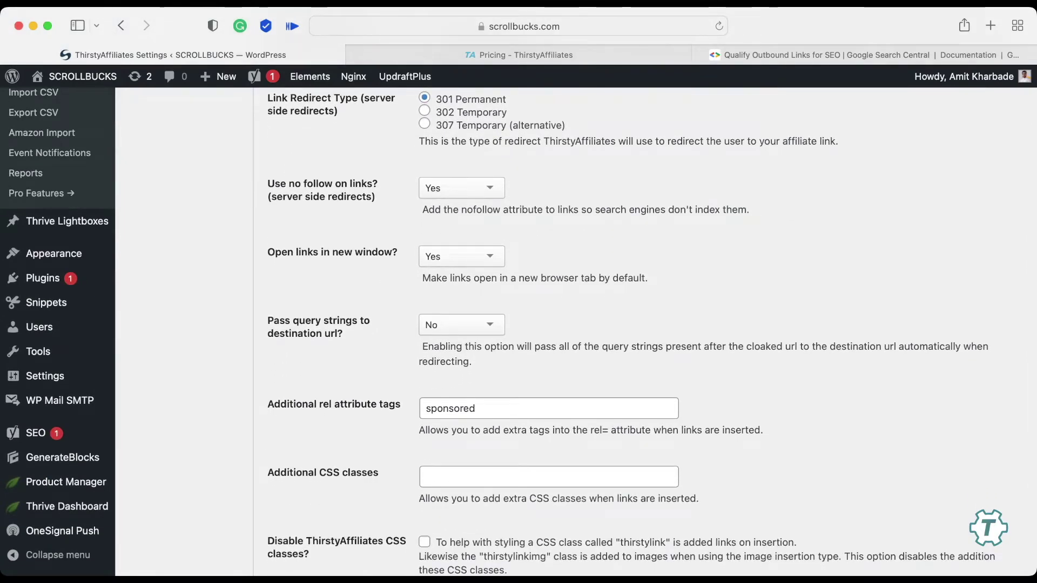
{"action": "triple_click", "coordinate": [326, 404]}
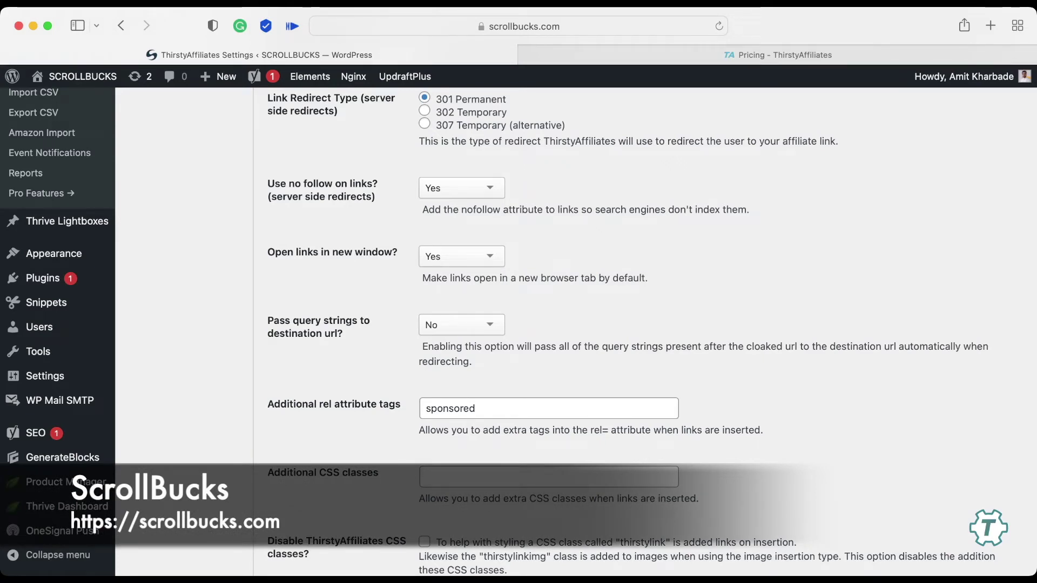
{"action": "double_click", "coordinate": [450, 409]}
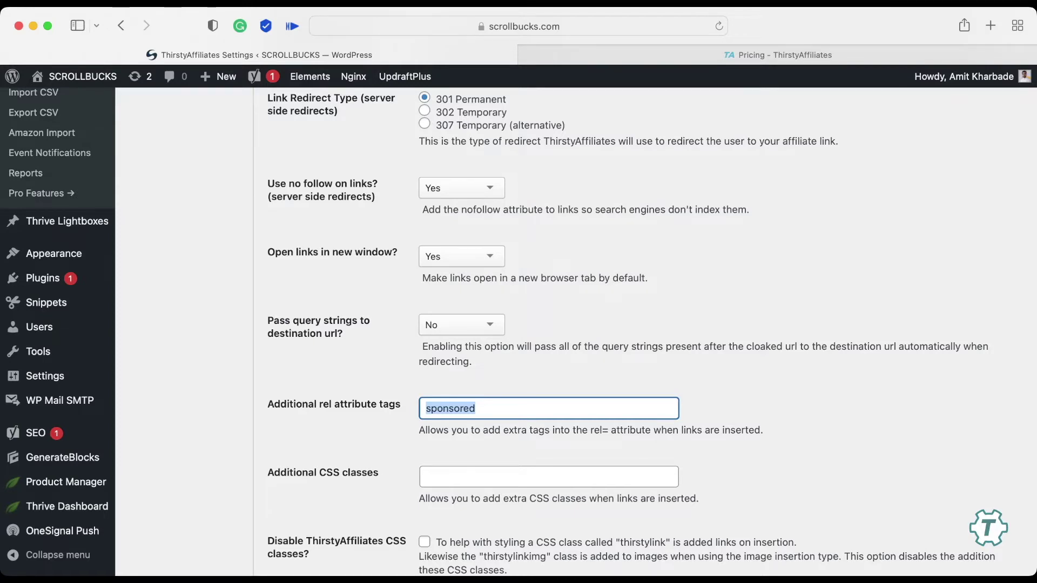
{"action": "scroll", "coordinate": [576, 324], "scroll_direction": "down", "scroll_amount": 3}
{"action": "left_click", "coordinate": [306, 508]}
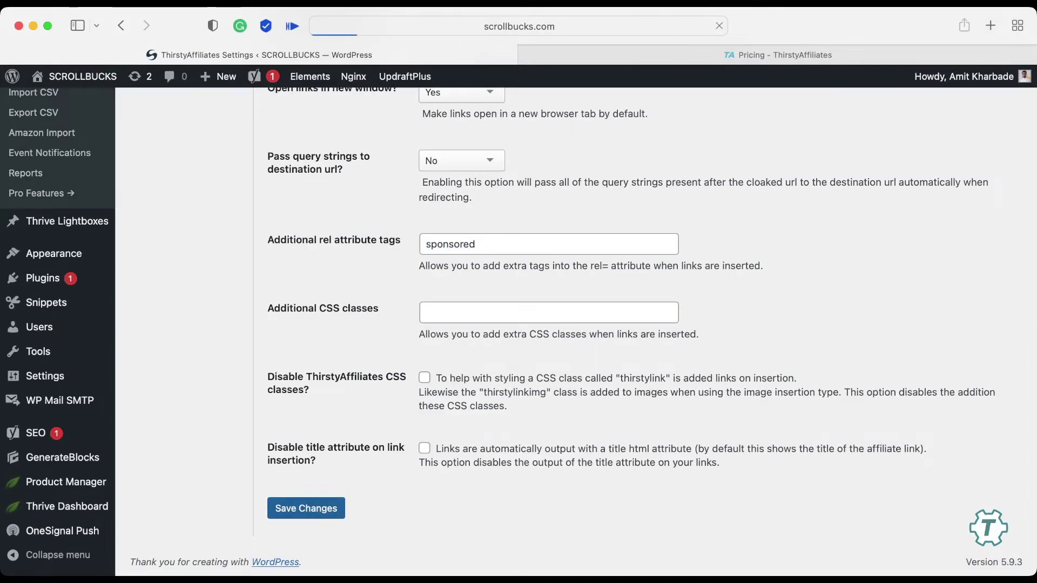
Browse the Modules and Import/Export settings, then open the ThirstyAffiliates Pricing page in a new tab
{"action": "left_click", "coordinate": [162, 238]}
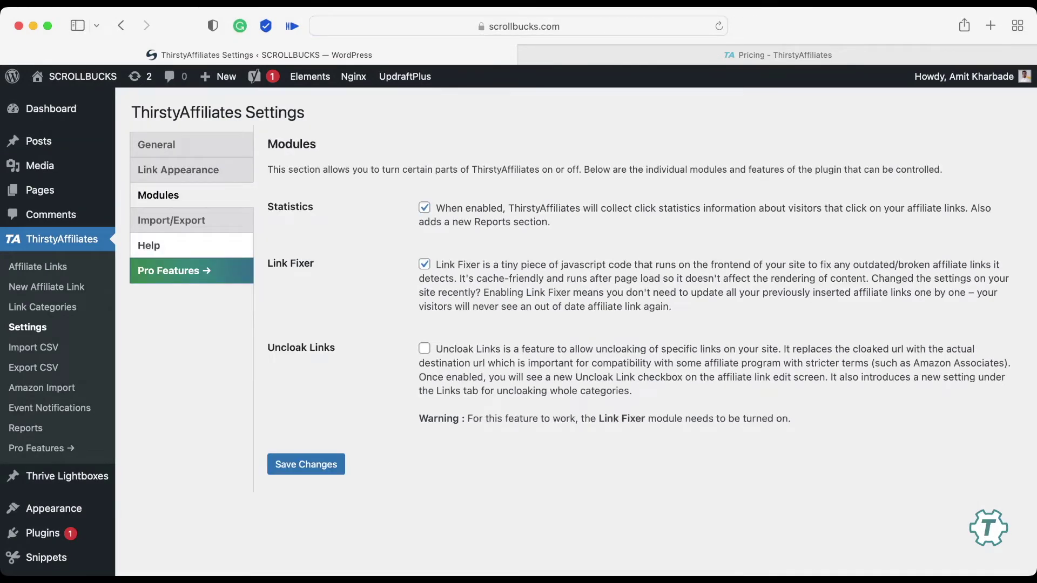
{"action": "left_click", "coordinate": [171, 220]}
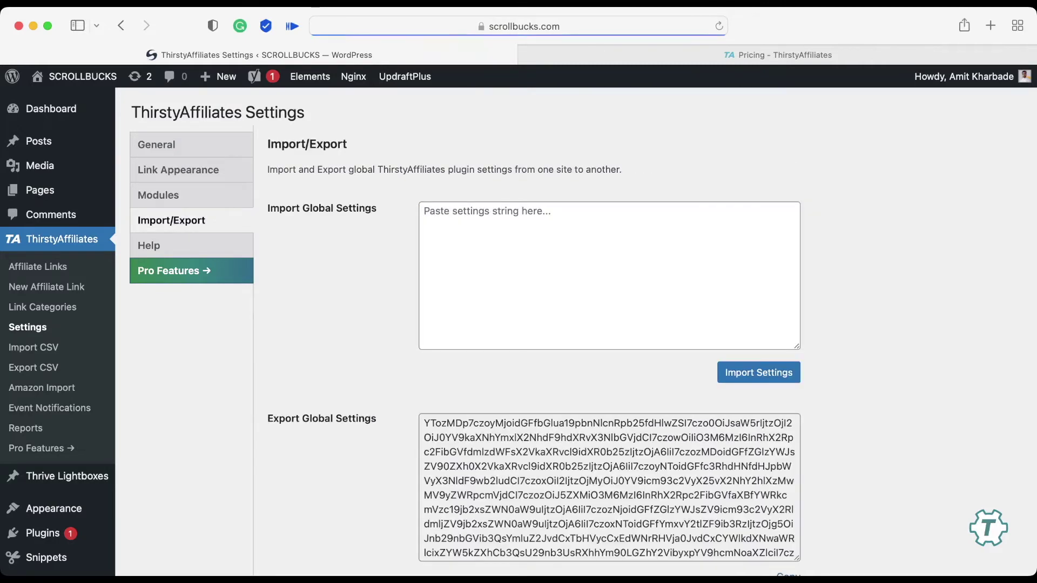
{"action": "scroll", "coordinate": [518, 324], "scroll_direction": "down", "scroll_amount": 10}
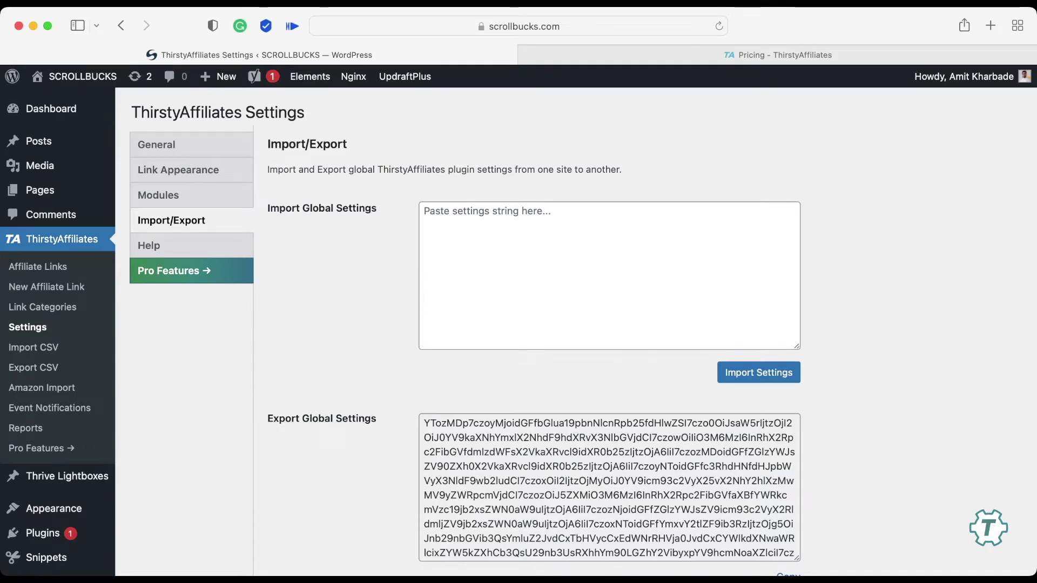
{"action": "left_click", "coordinate": [174, 271]}
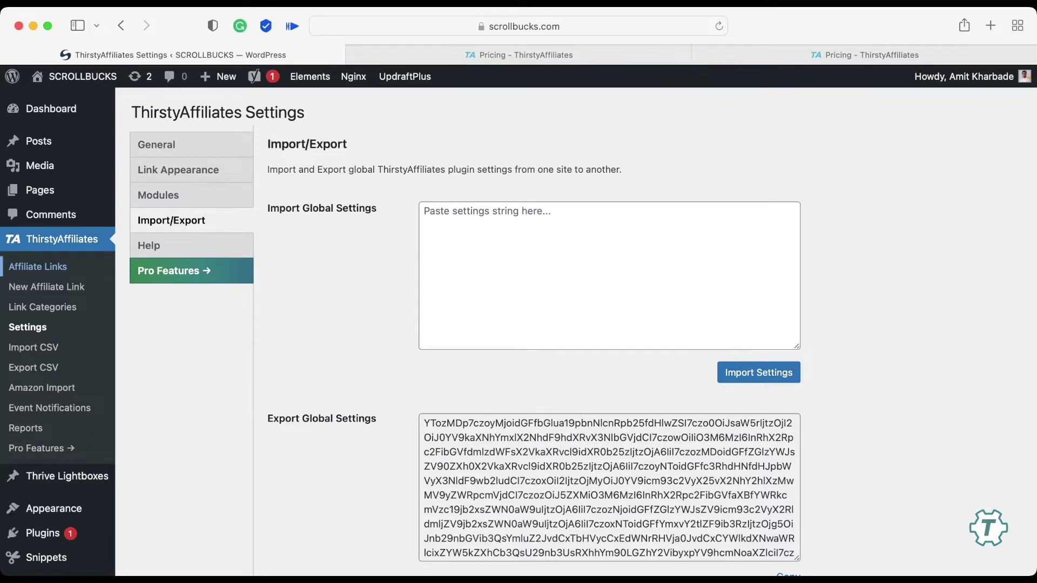
{"action": "left_click", "coordinate": [38, 266]}
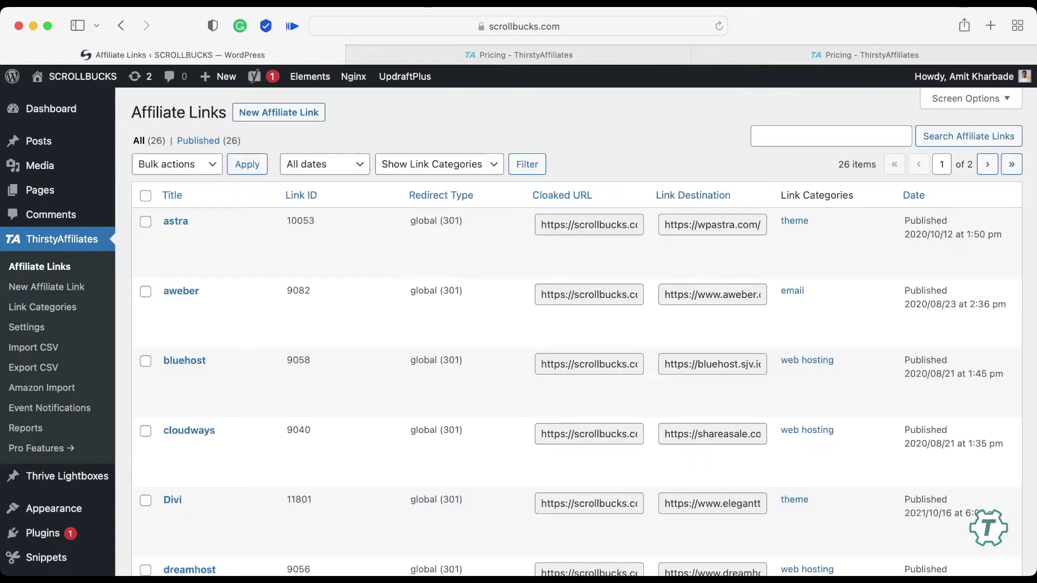
{"action": "left_click", "coordinate": [278, 112]}
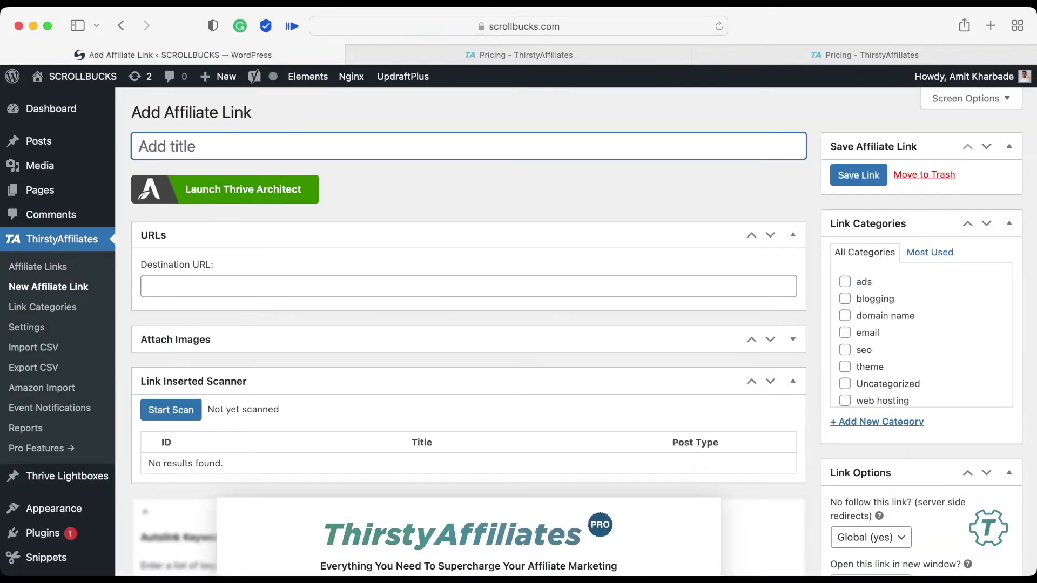
{"action": "type", "text": "bluehost"}
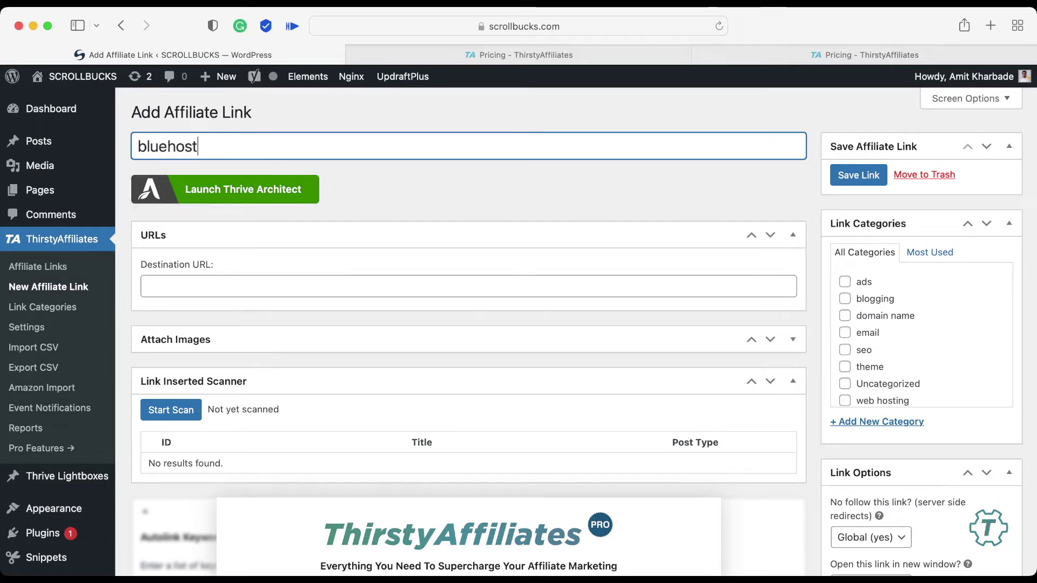
{"action": "left_click", "coordinate": [148, 286]}
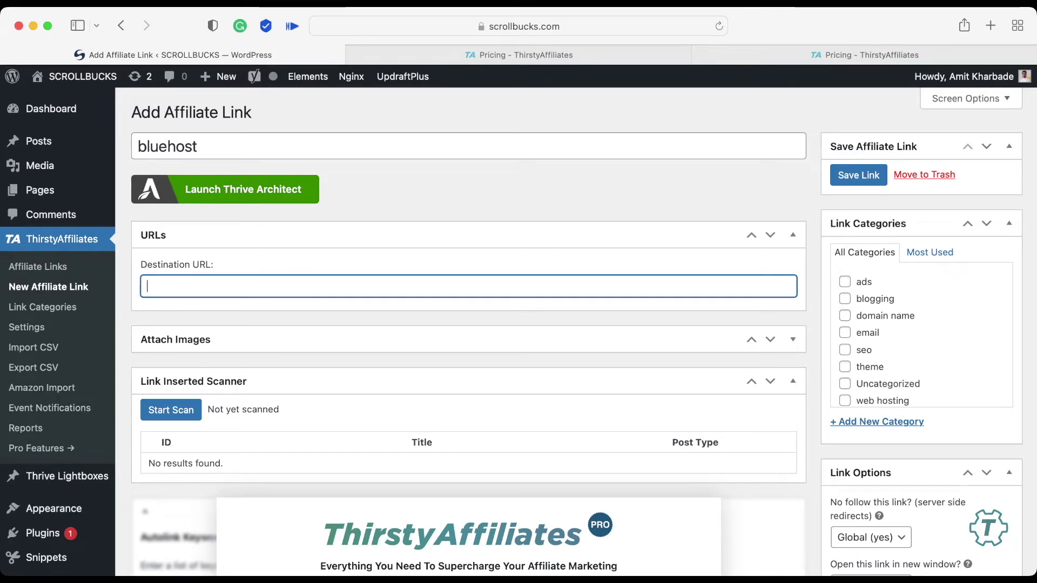
{"action": "type", "text": "https://bluehost.sjv.io/6bPGLQ"}
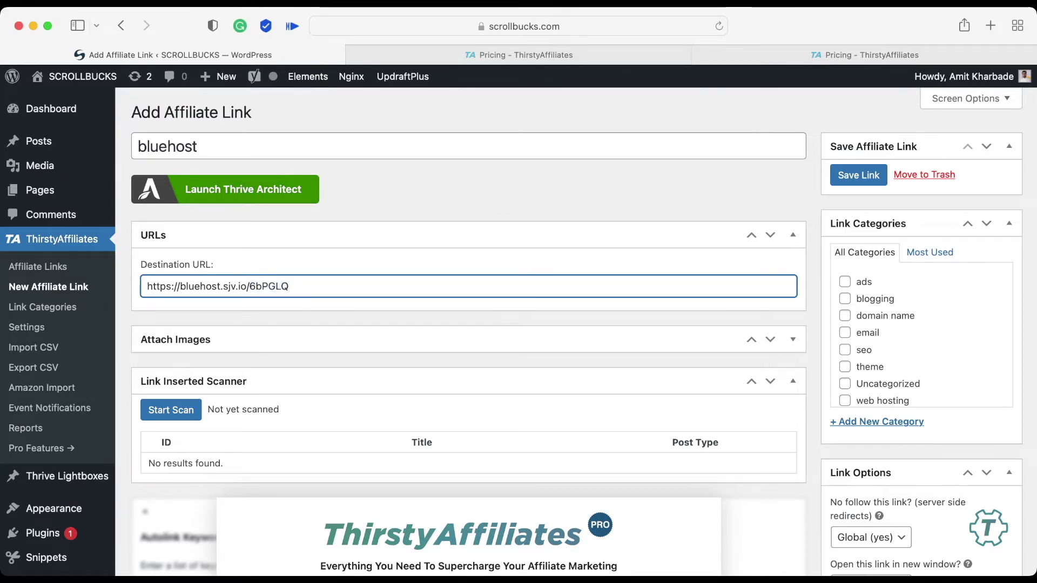
{"action": "triple_click", "coordinate": [269, 286]}
{"action": "scroll", "coordinate": [469, 286], "scroll_direction": "down", "scroll_amount": 2}
{"action": "scroll", "coordinate": [519, 324], "scroll_direction": "down", "scroll_amount": 2}
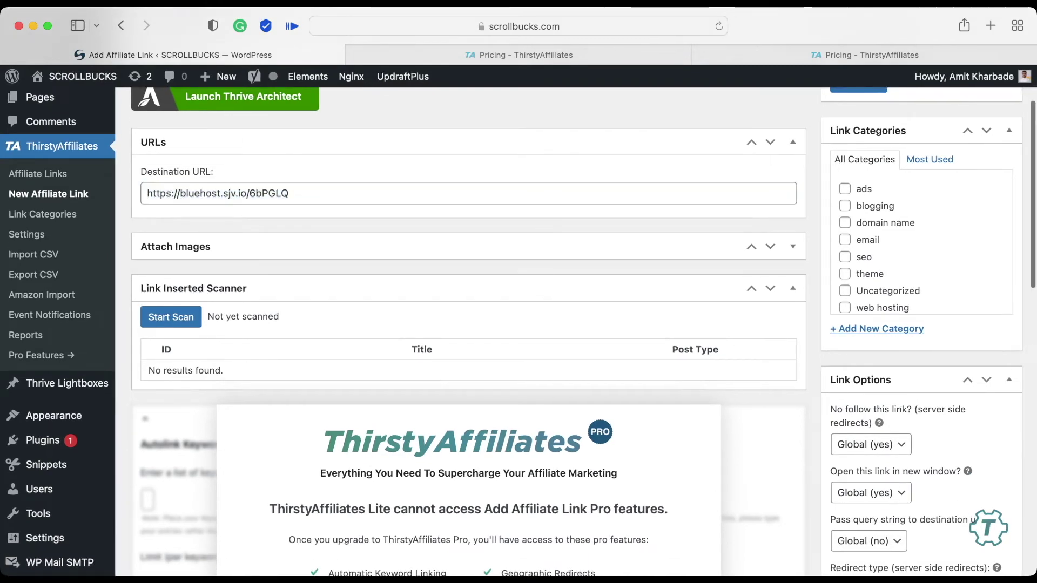
{"action": "scroll", "coordinate": [518, 324], "scroll_direction": "down", "scroll_amount": 5}
{"action": "scroll", "coordinate": [519, 324], "scroll_direction": "down", "scroll_amount": 1}
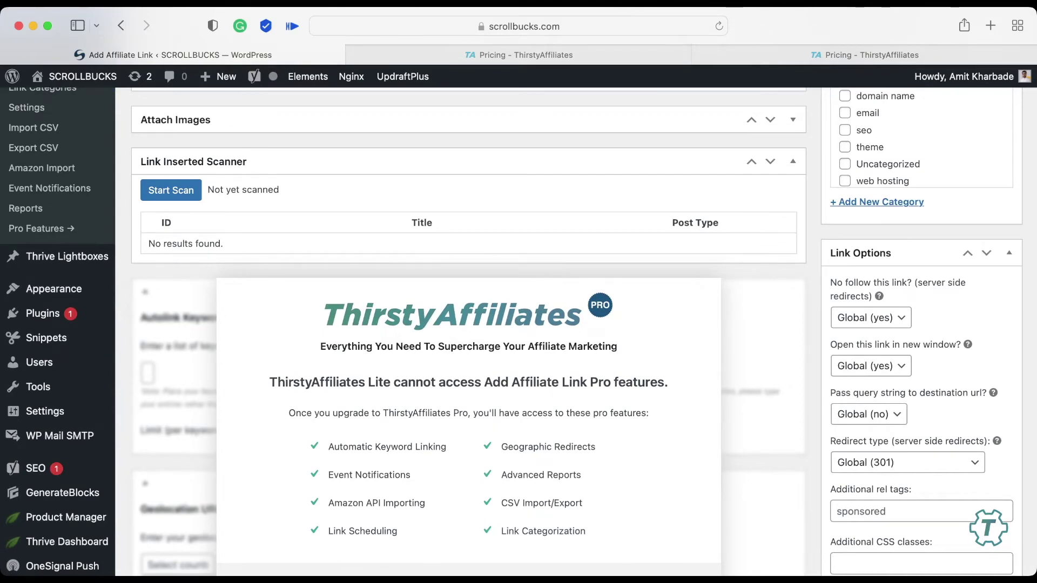
{"action": "scroll", "coordinate": [518, 324], "scroll_direction": "up", "scroll_amount": 9}
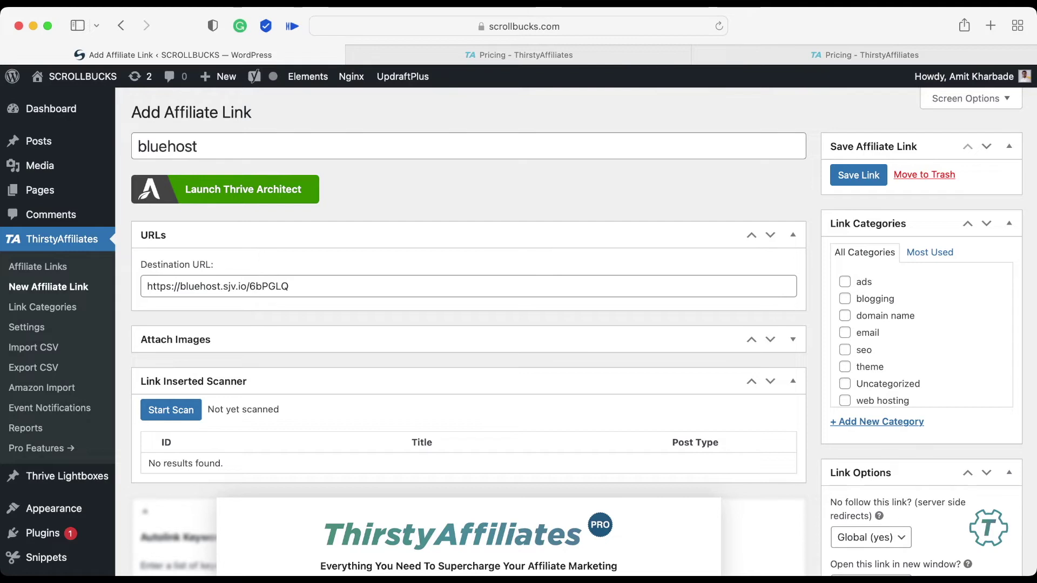
{"action": "scroll", "coordinate": [922, 335], "scroll_direction": "down", "scroll_amount": 1}
{"action": "scroll", "coordinate": [921, 334], "scroll_direction": "up", "scroll_amount": 1}
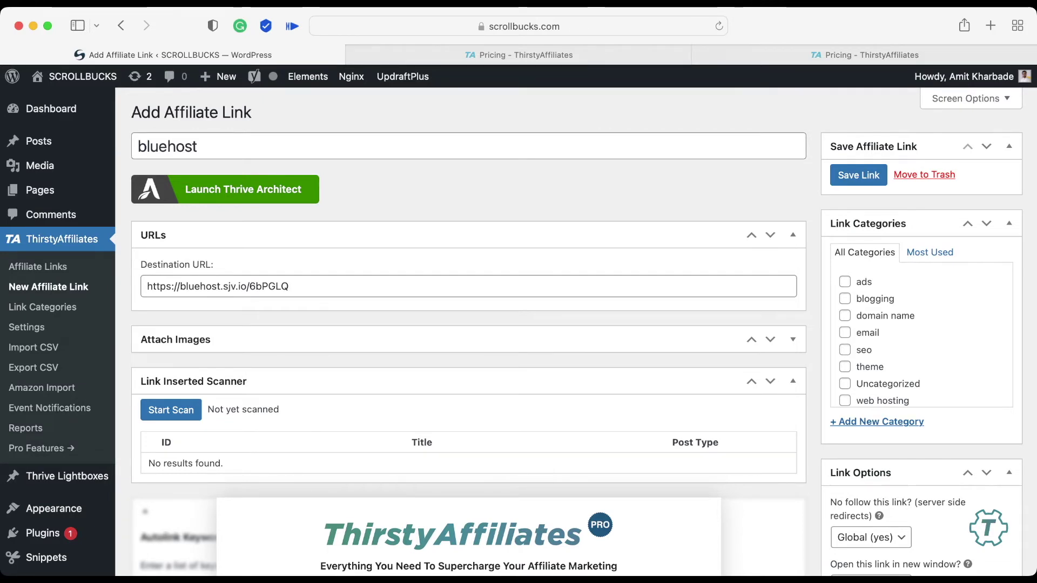
File the link under the blogging category, rename it 'bluehost-1', and save it
{"action": "left_click", "coordinate": [877, 422]}
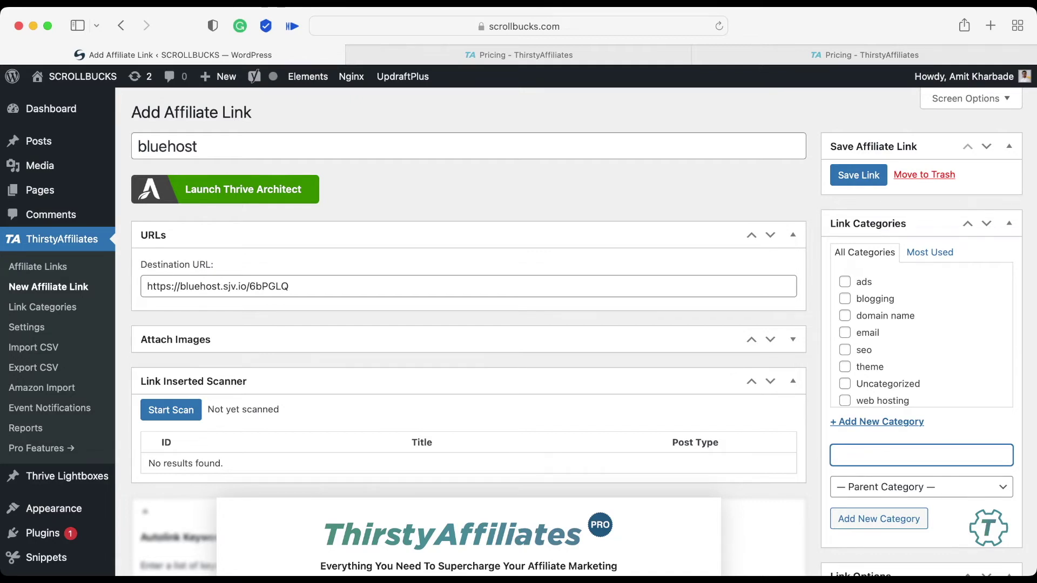
{"action": "scroll", "coordinate": [920, 335], "scroll_direction": "down", "scroll_amount": 2}
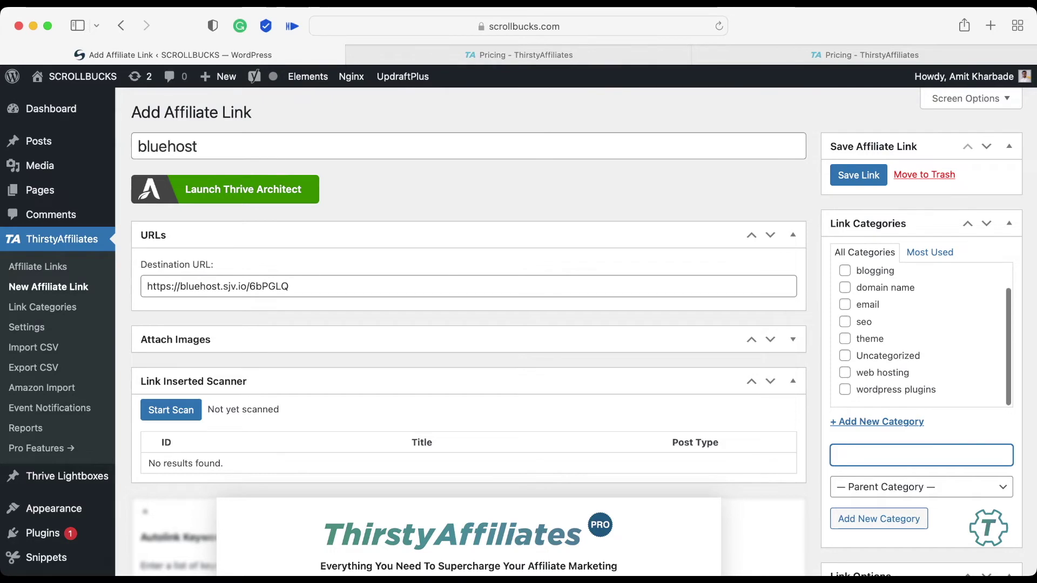
{"action": "scroll", "coordinate": [920, 334], "scroll_direction": "up", "scroll_amount": 2}
{"action": "left_click", "coordinate": [290, 287]}
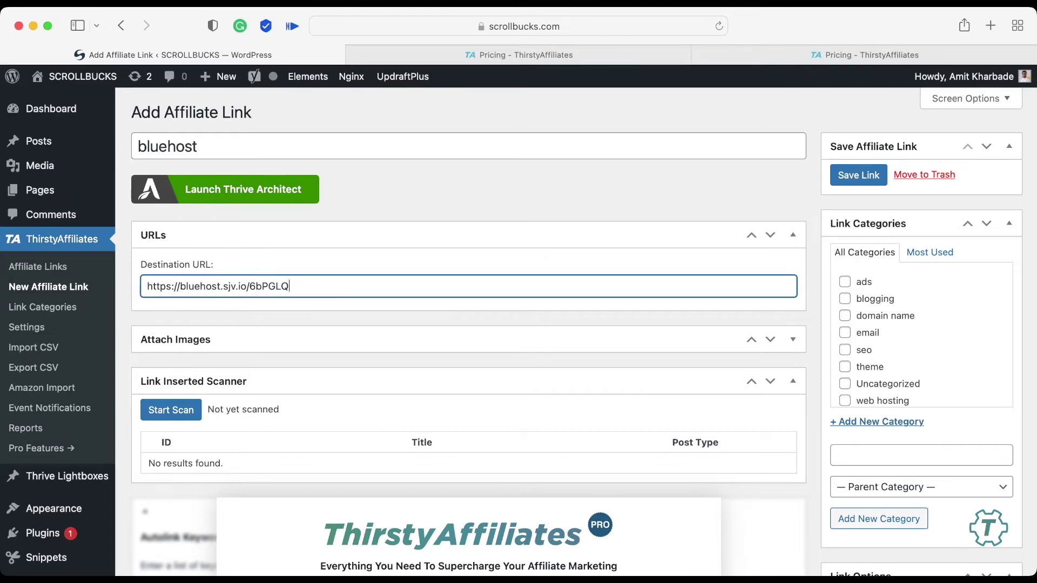
{"action": "left_click", "coordinate": [845, 298]}
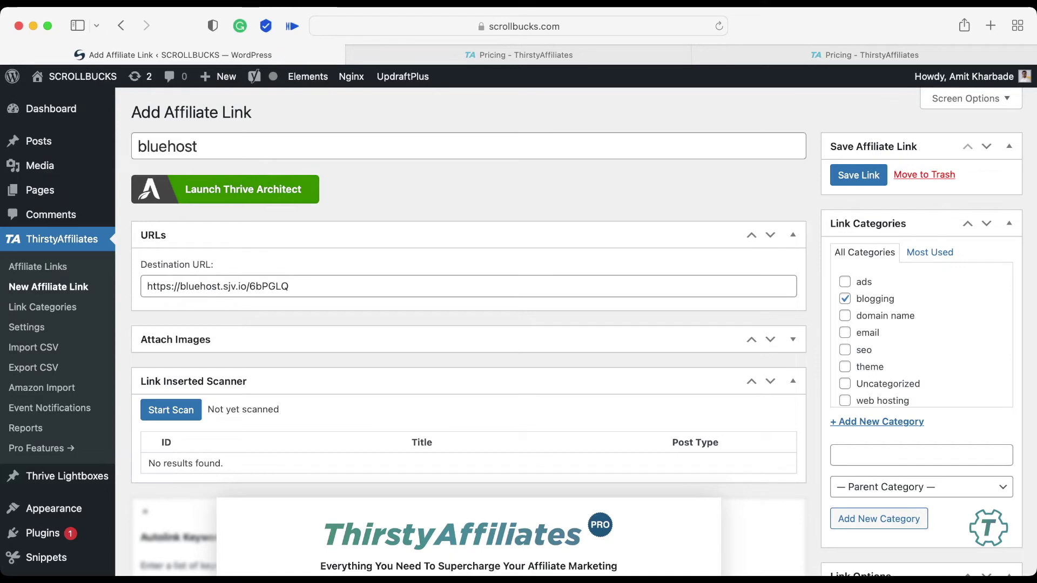
{"action": "left_click", "coordinate": [198, 146]}
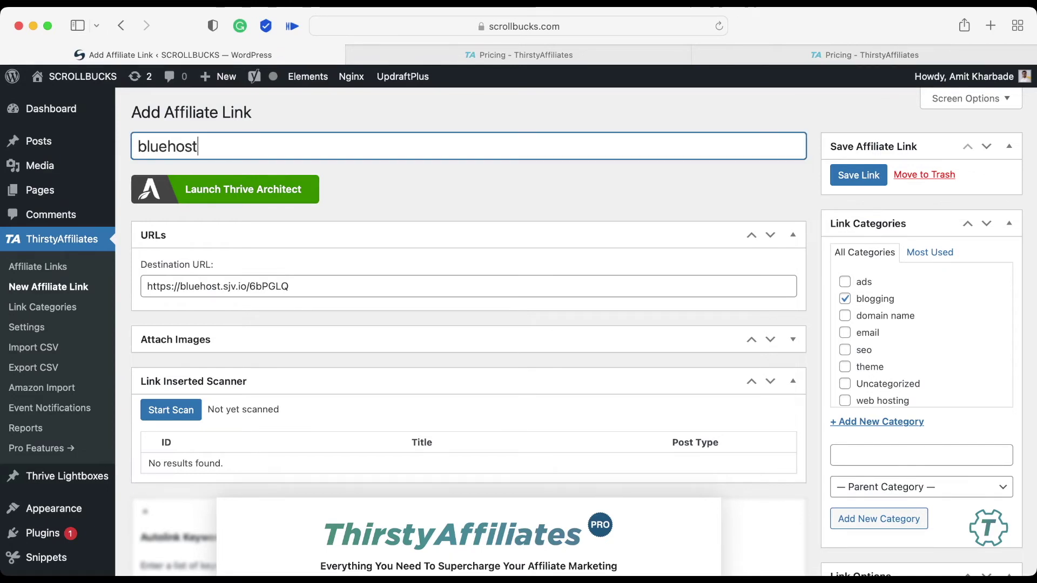
{"action": "type", "text": "-1"}
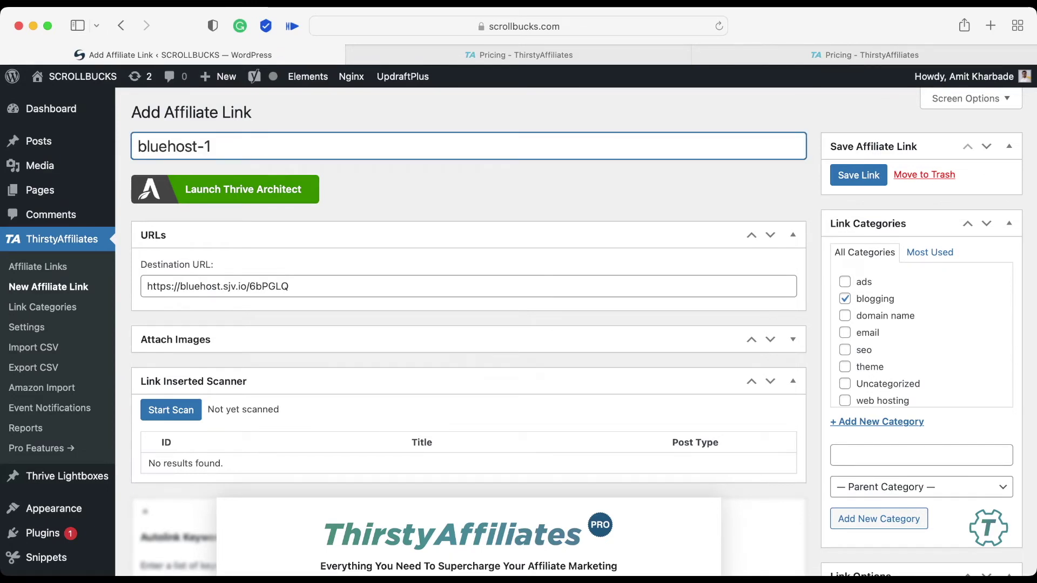
{"action": "left_click", "coordinate": [859, 175]}
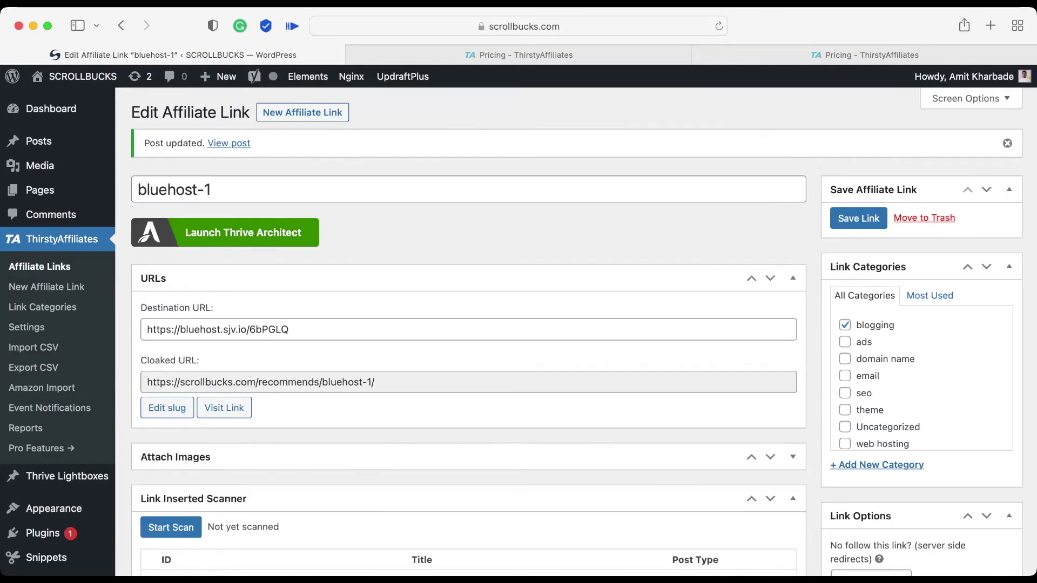
{"action": "scroll", "coordinate": [518, 324], "scroll_direction": "down", "scroll_amount": 2}
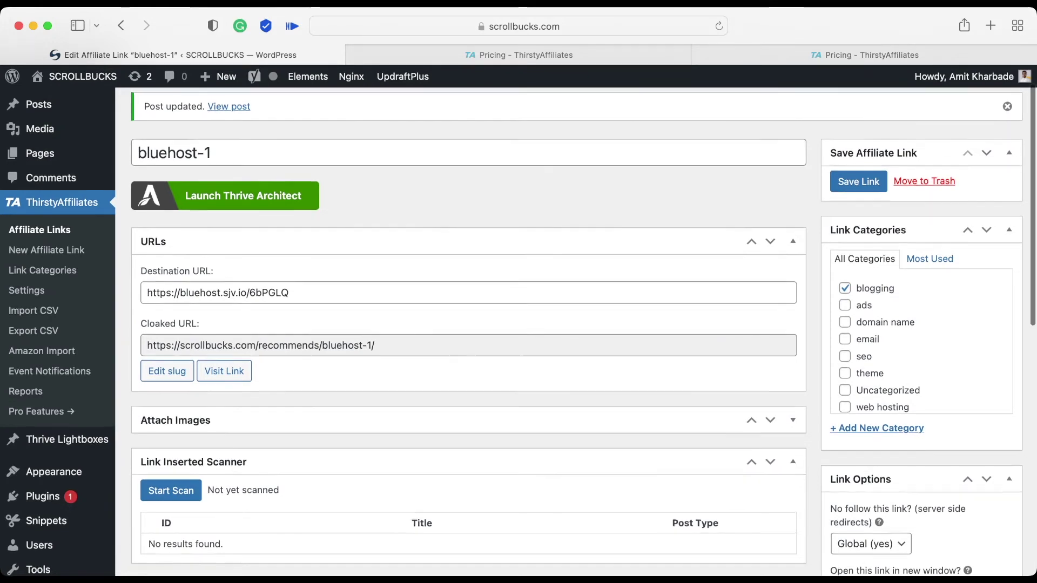
{"action": "scroll", "coordinate": [518, 324], "scroll_direction": "up", "scroll_amount": 2}
{"action": "triple_click", "coordinate": [175, 189]}
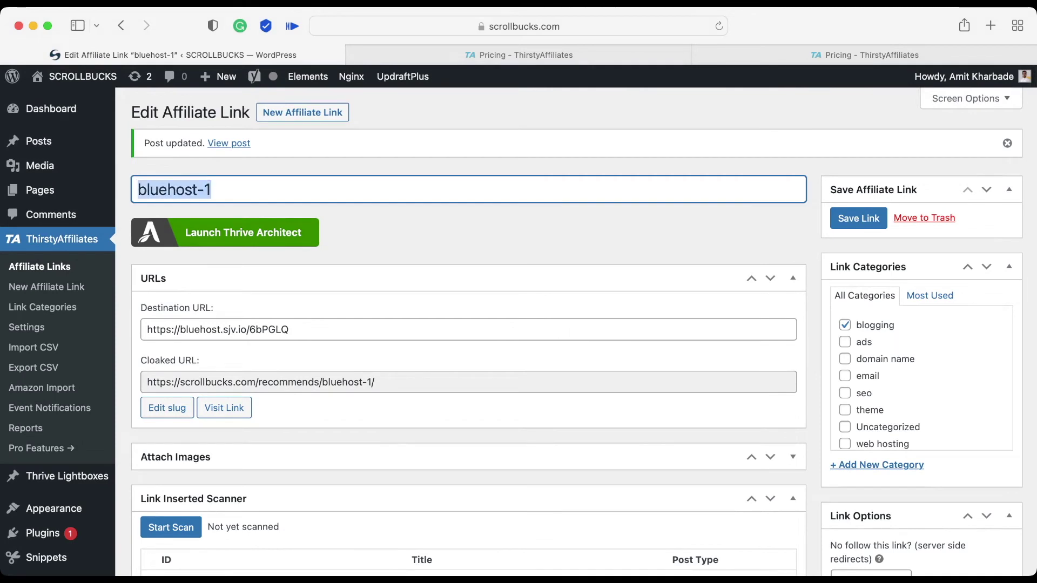
{"action": "left_click", "coordinate": [270, 382]}
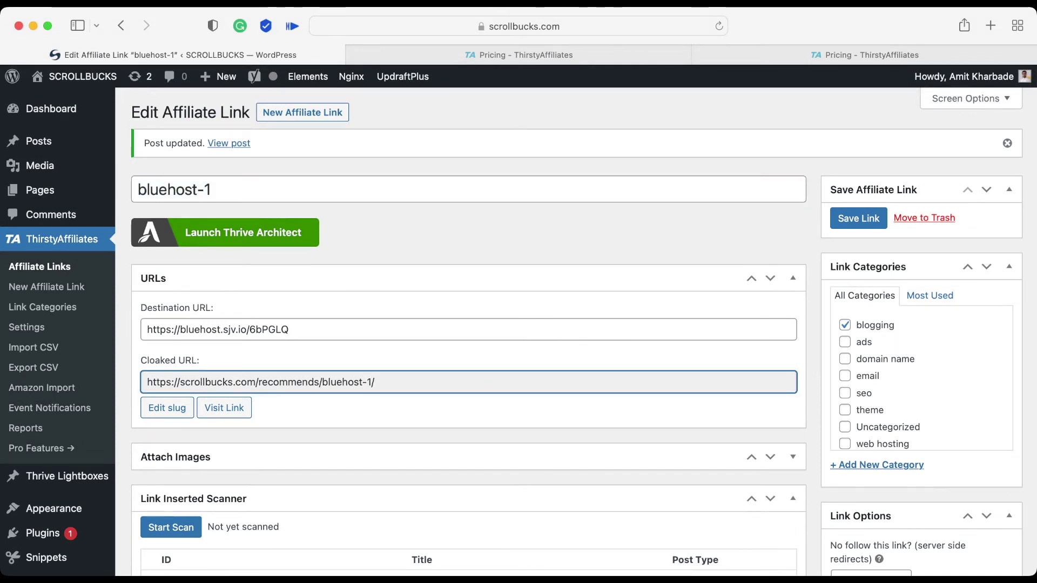
{"action": "triple_click", "coordinate": [373, 382]}
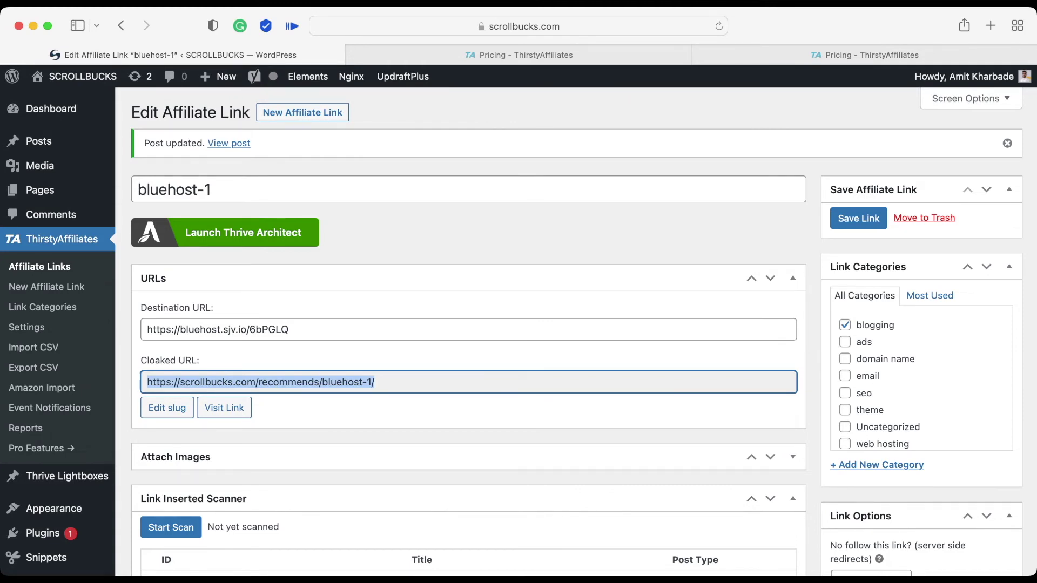
{"action": "double_click", "coordinate": [269, 330]}
{"action": "left_click", "coordinate": [468, 357]}
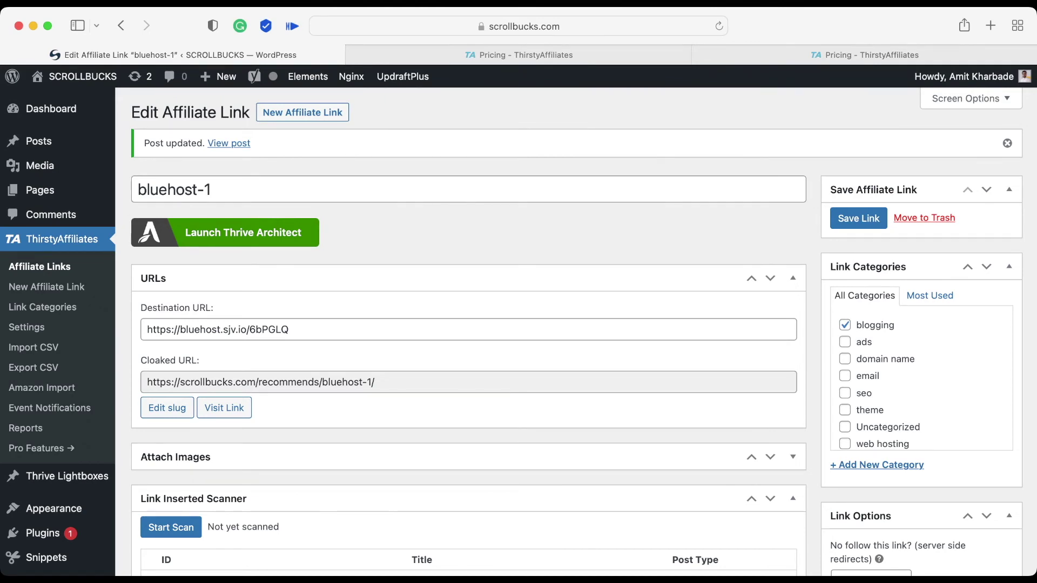
{"action": "left_click", "coordinate": [260, 383]}
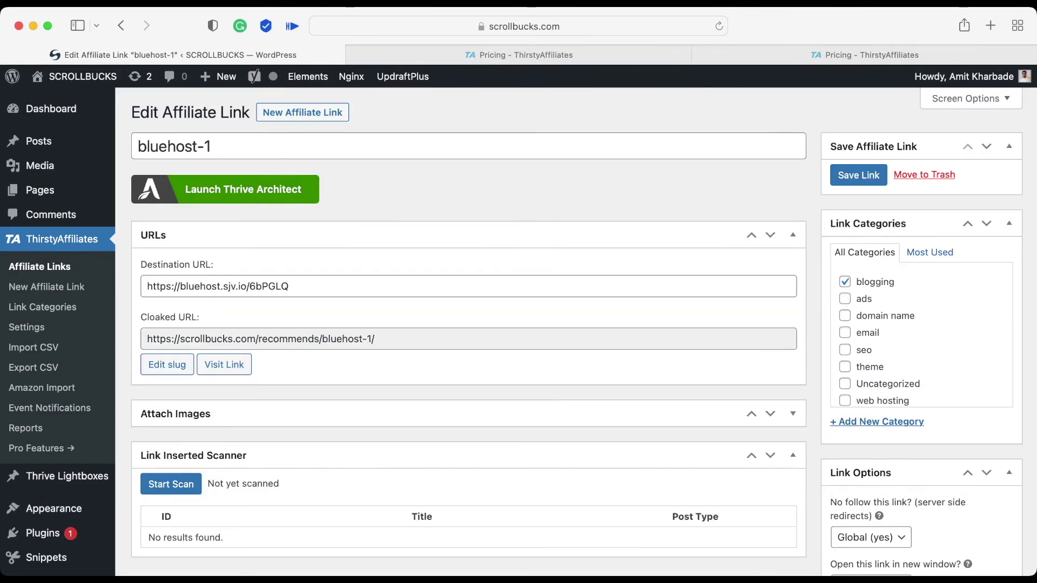
{"action": "left_click", "coordinate": [40, 267]}
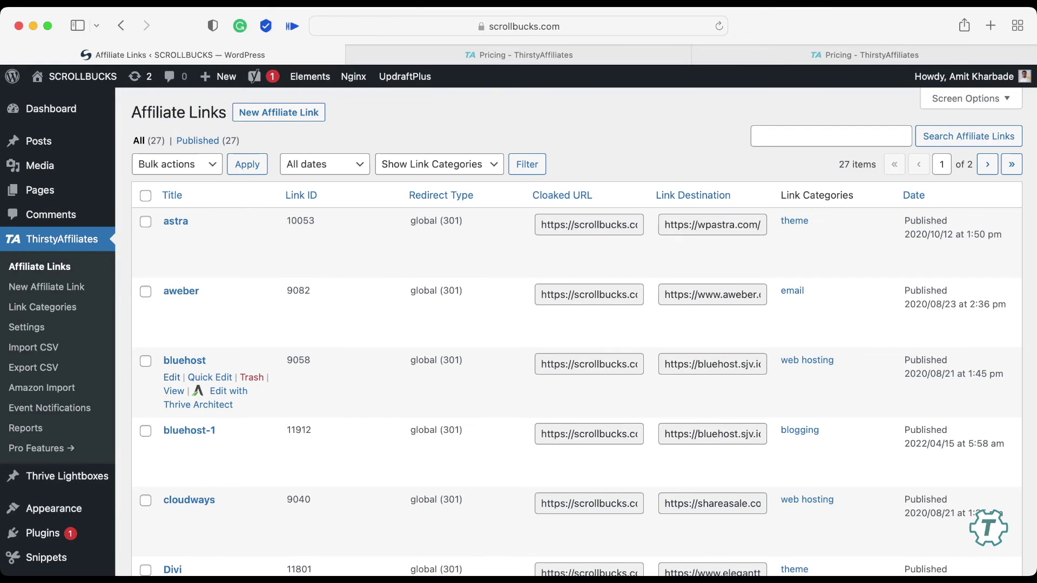
Open the original bluehost link (ID 9058, web hosting) to compare it with bluehost-1
{"action": "left_click", "coordinate": [172, 377]}
{"action": "scroll", "coordinate": [467, 332], "scroll_direction": "down", "scroll_amount": 2}
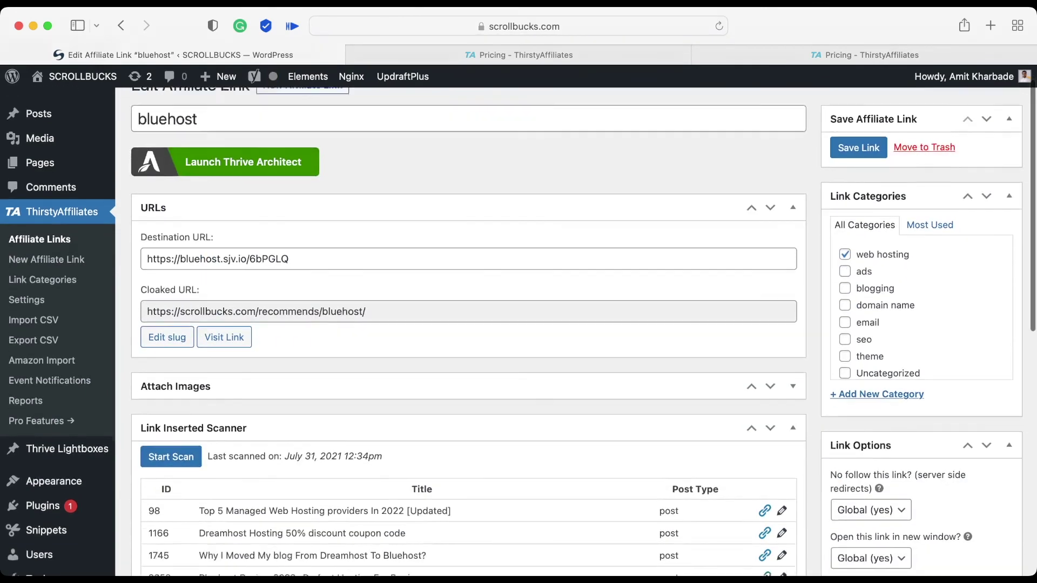
{"action": "scroll", "coordinate": [467, 331], "scroll_direction": "down", "scroll_amount": 2}
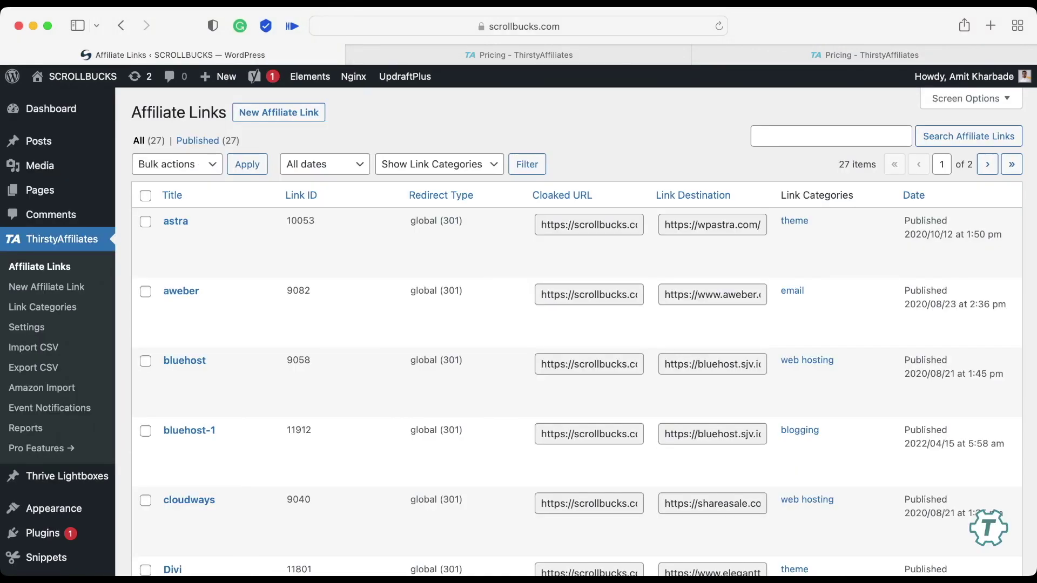
Open Reports and view the Link Overview chart for all links over the last 7 days
{"action": "left_click", "coordinate": [25, 427]}
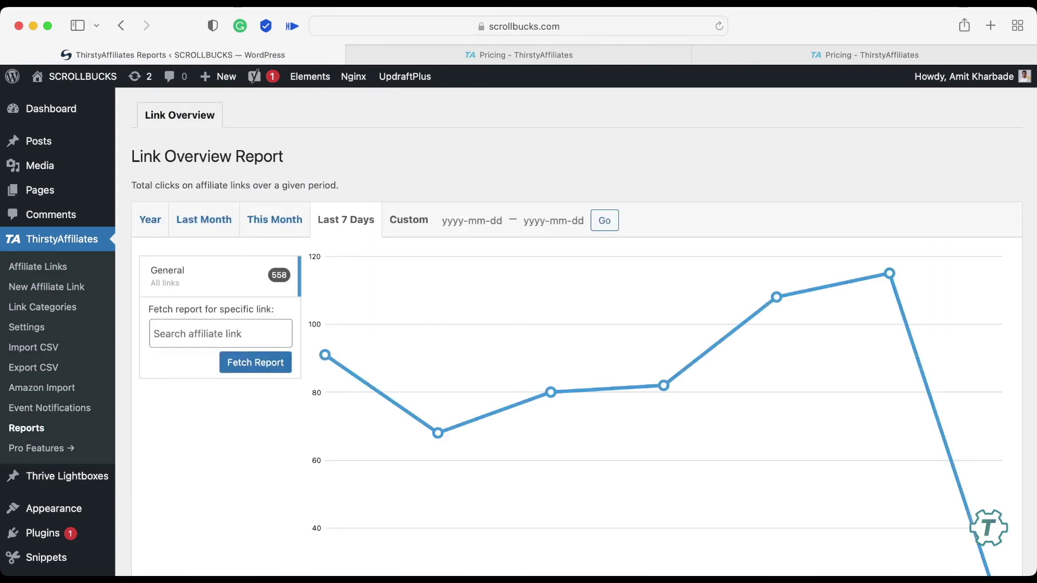
{"action": "scroll", "coordinate": [575, 324], "scroll_direction": "down", "scroll_amount": 2}
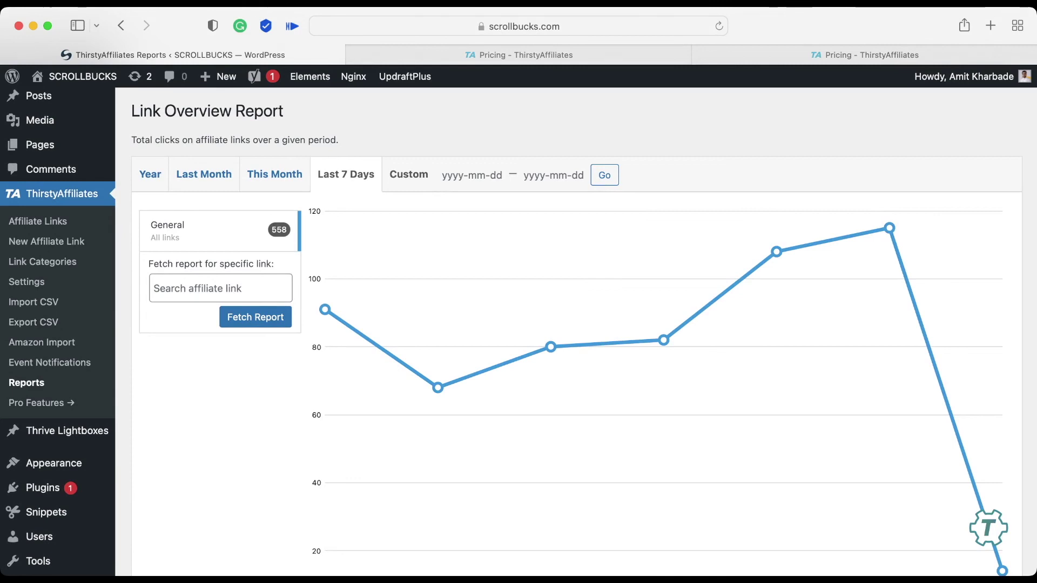
{"action": "left_click", "coordinate": [220, 288]}
{"action": "left_click", "coordinate": [221, 231]}
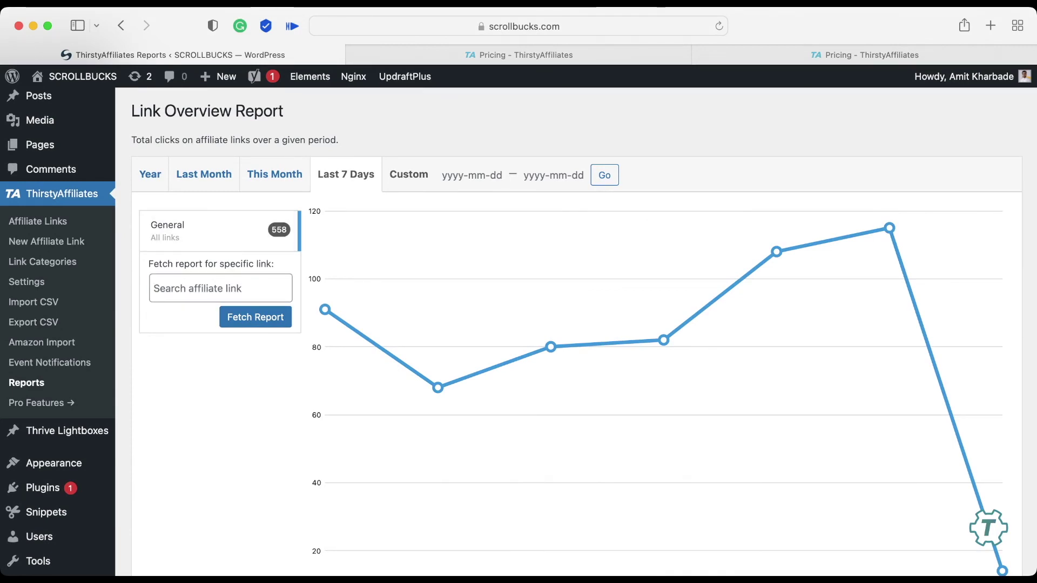
{"action": "mouse_move", "coordinate": [325, 309]}
{"action": "scroll", "coordinate": [576, 340], "scroll_direction": "up", "scroll_amount": 2}
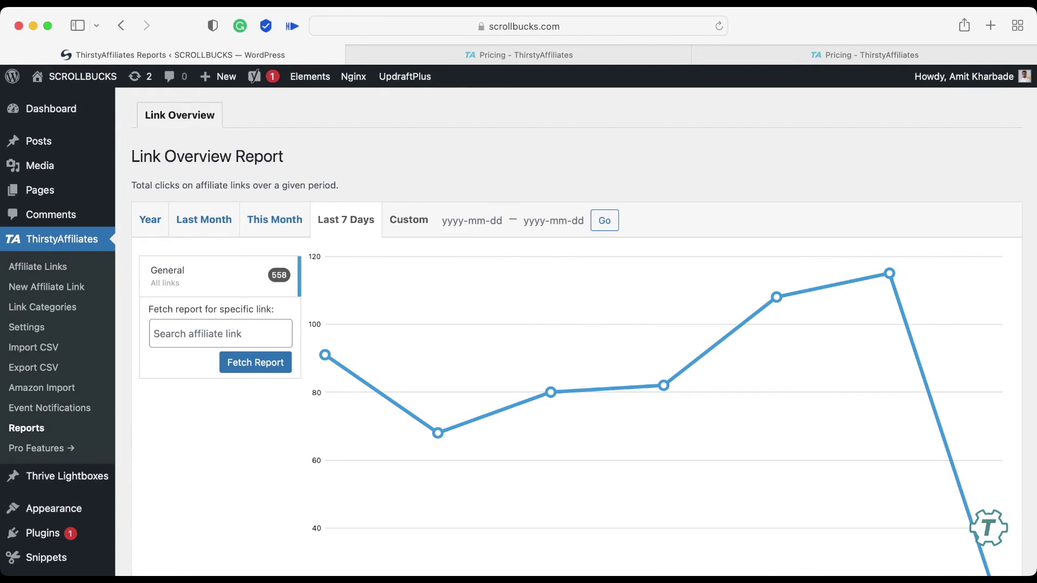